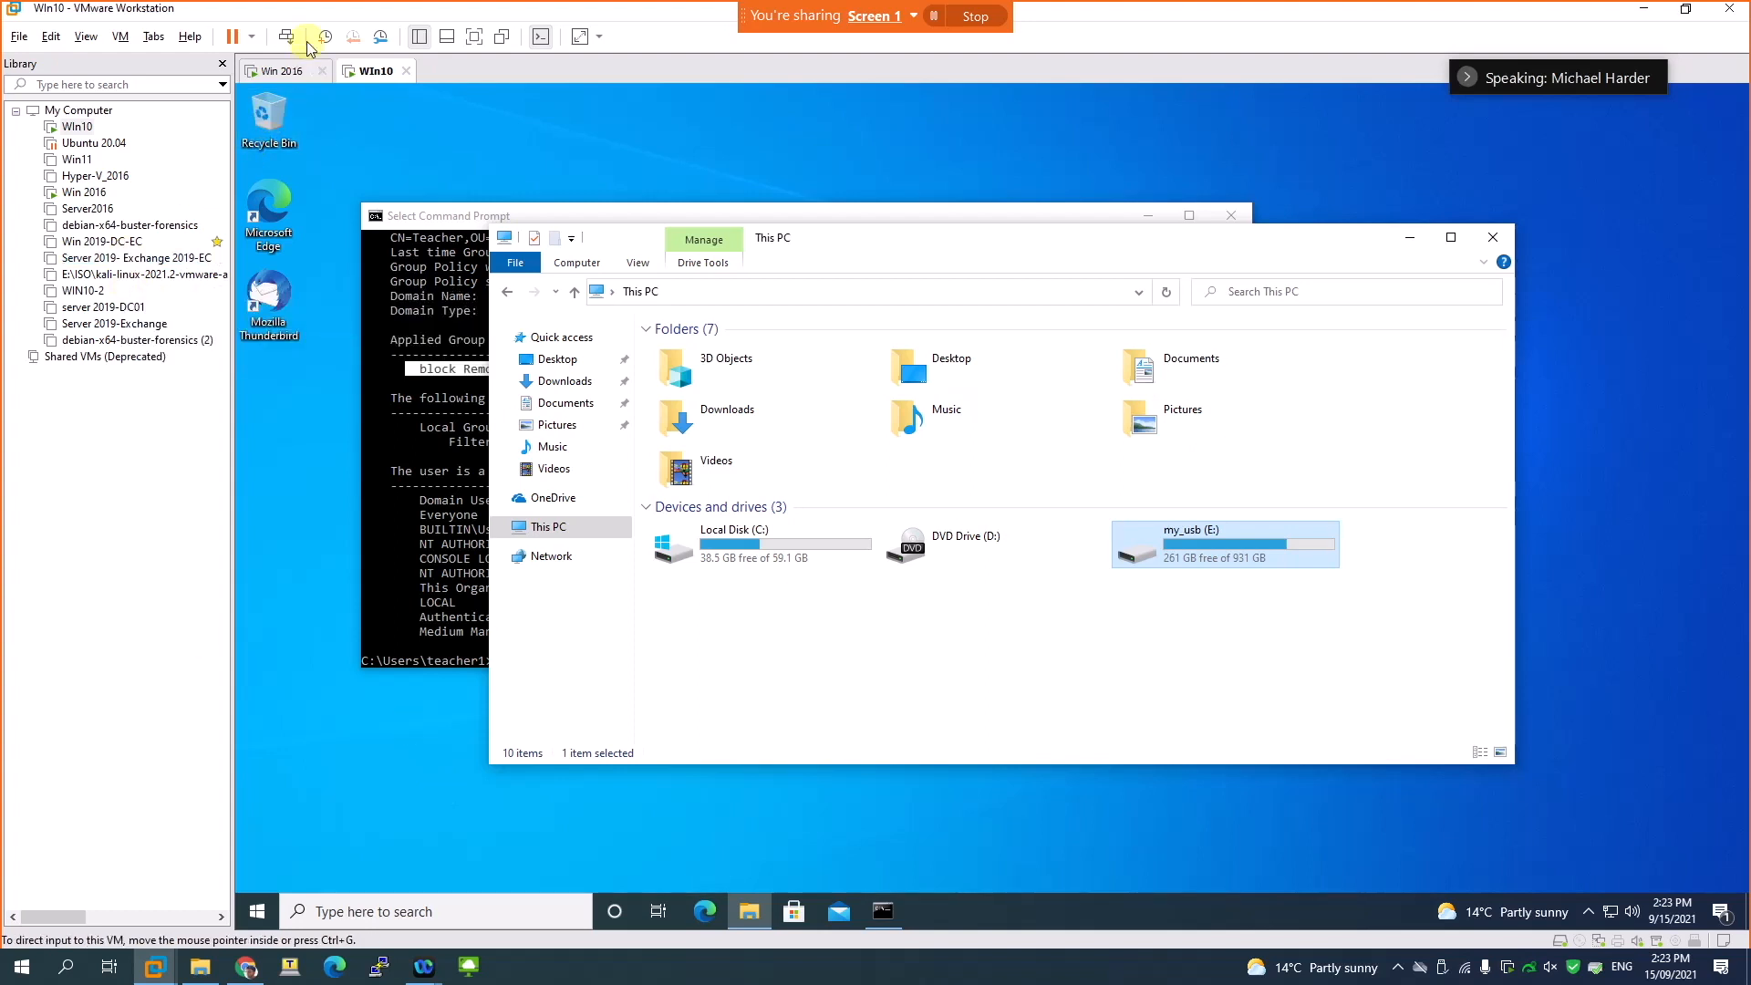
- On the Win 2016 virtual machine, create a group policy object named Hashes in the Faceitnet.com.au domain
click(283, 72)
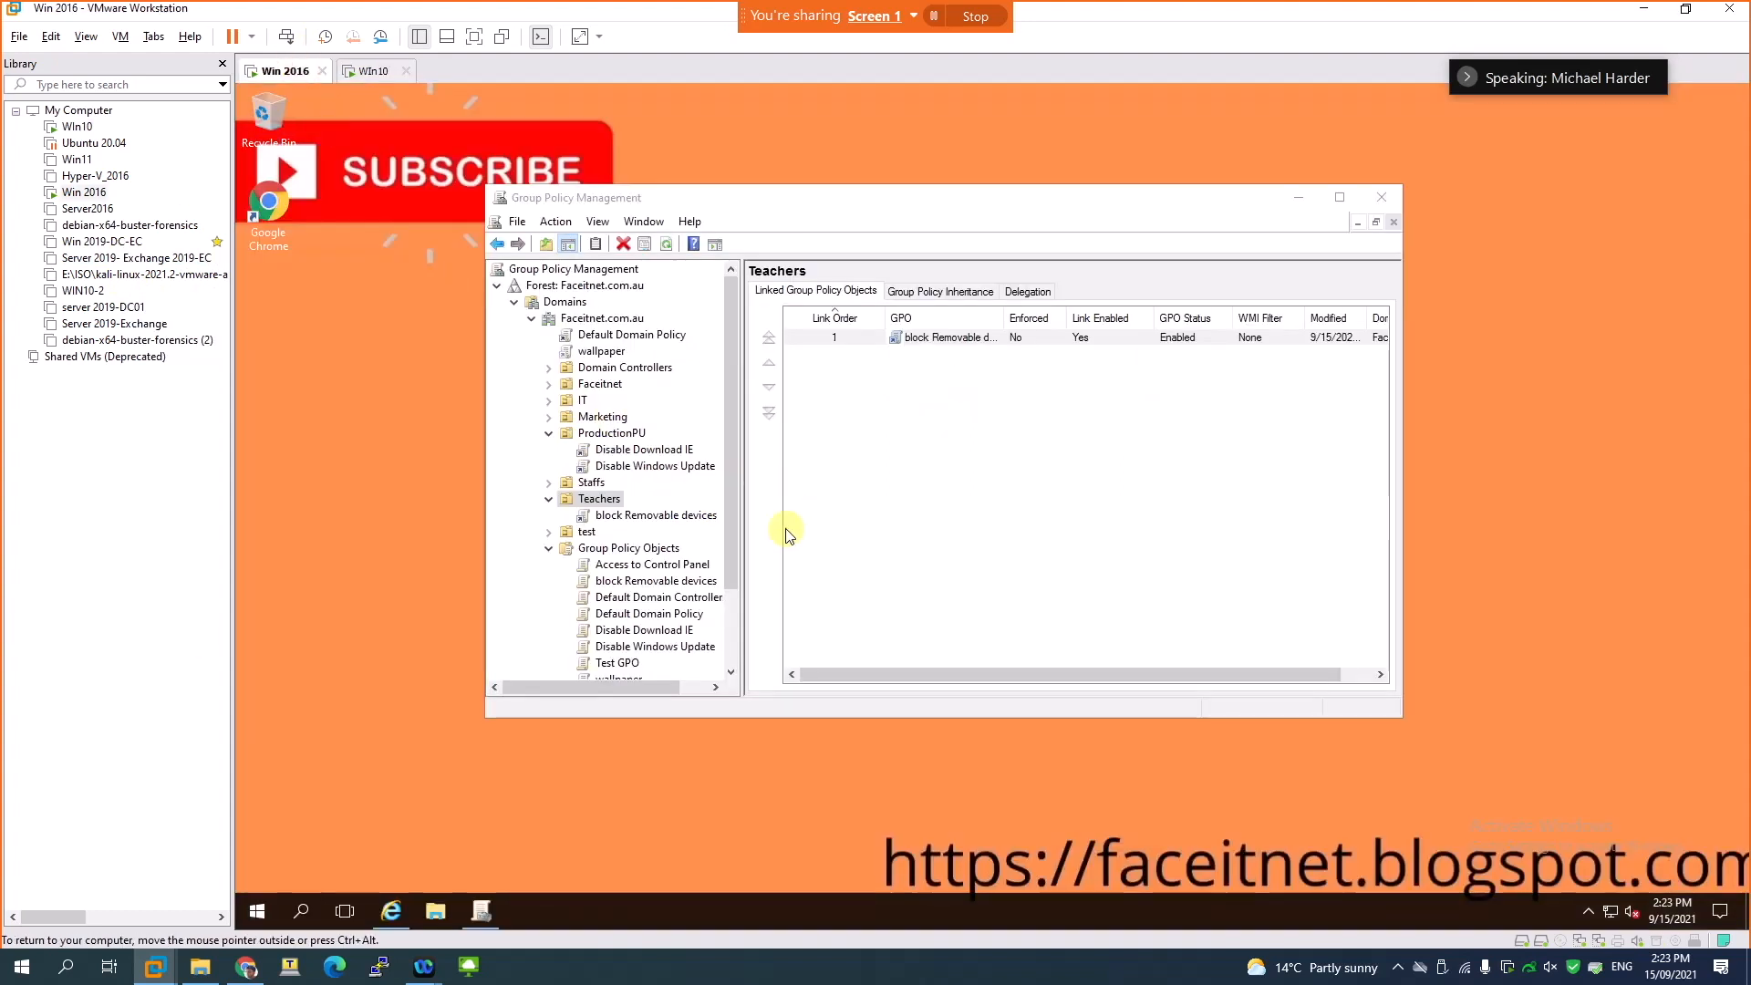
click(613, 548)
right_click(608, 550)
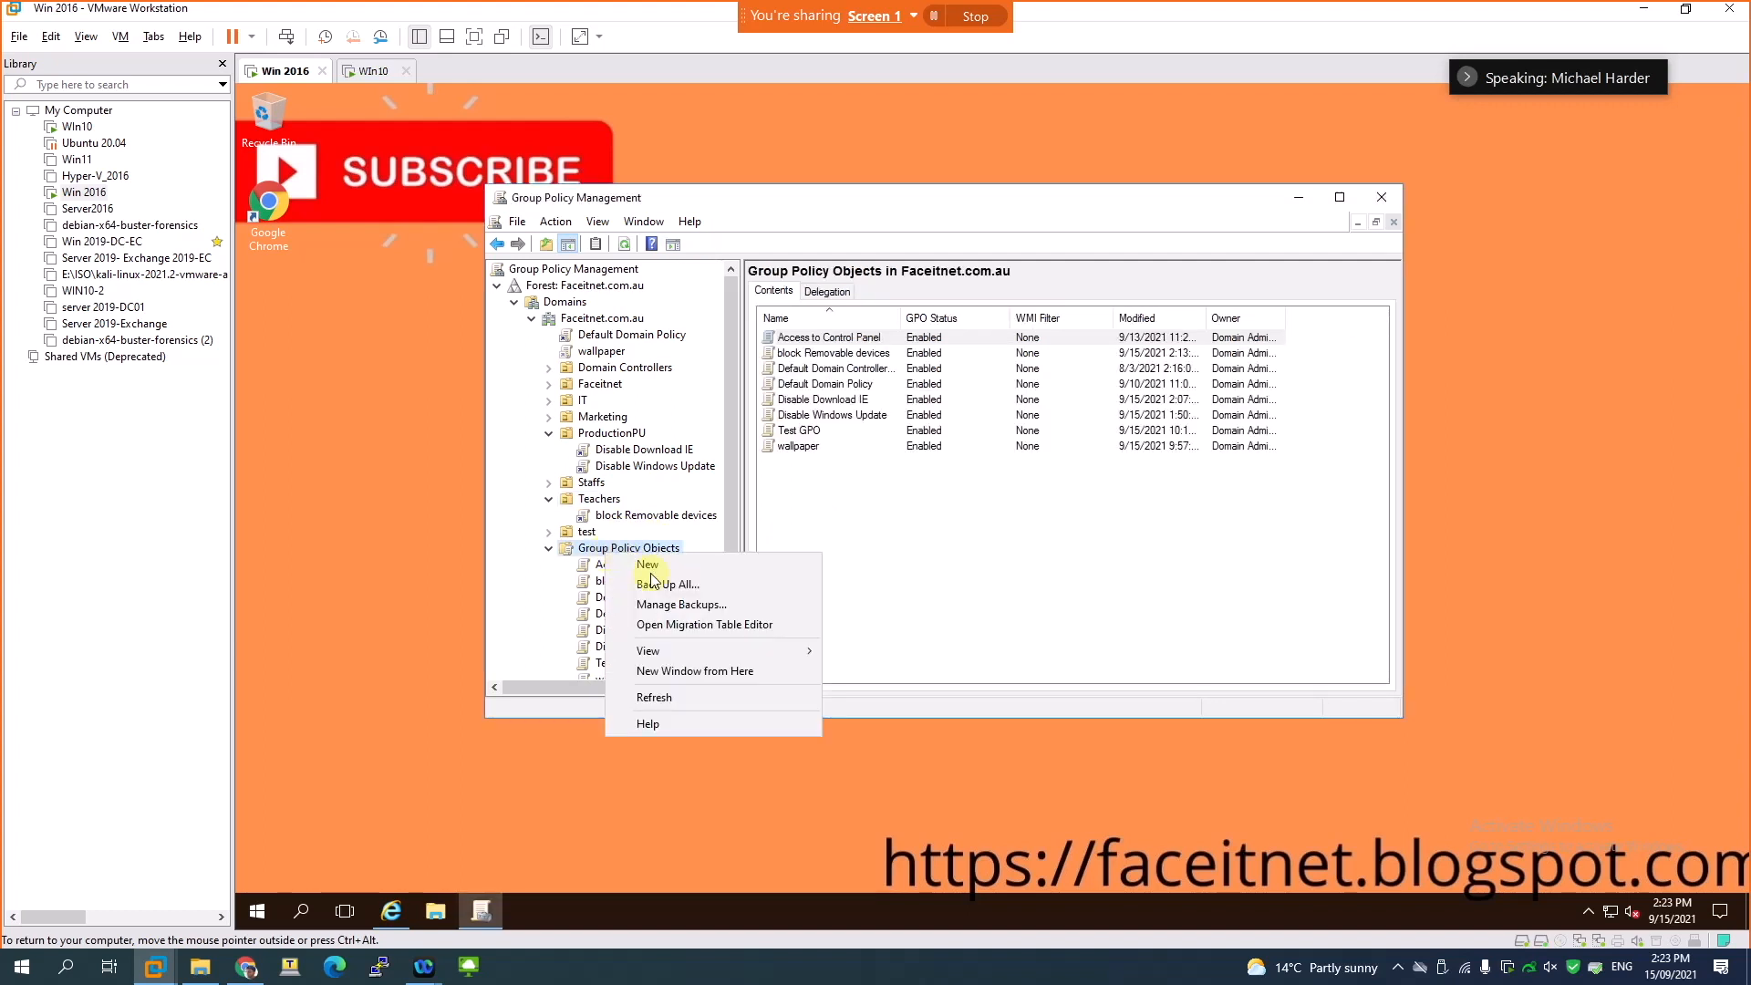
click(649, 565)
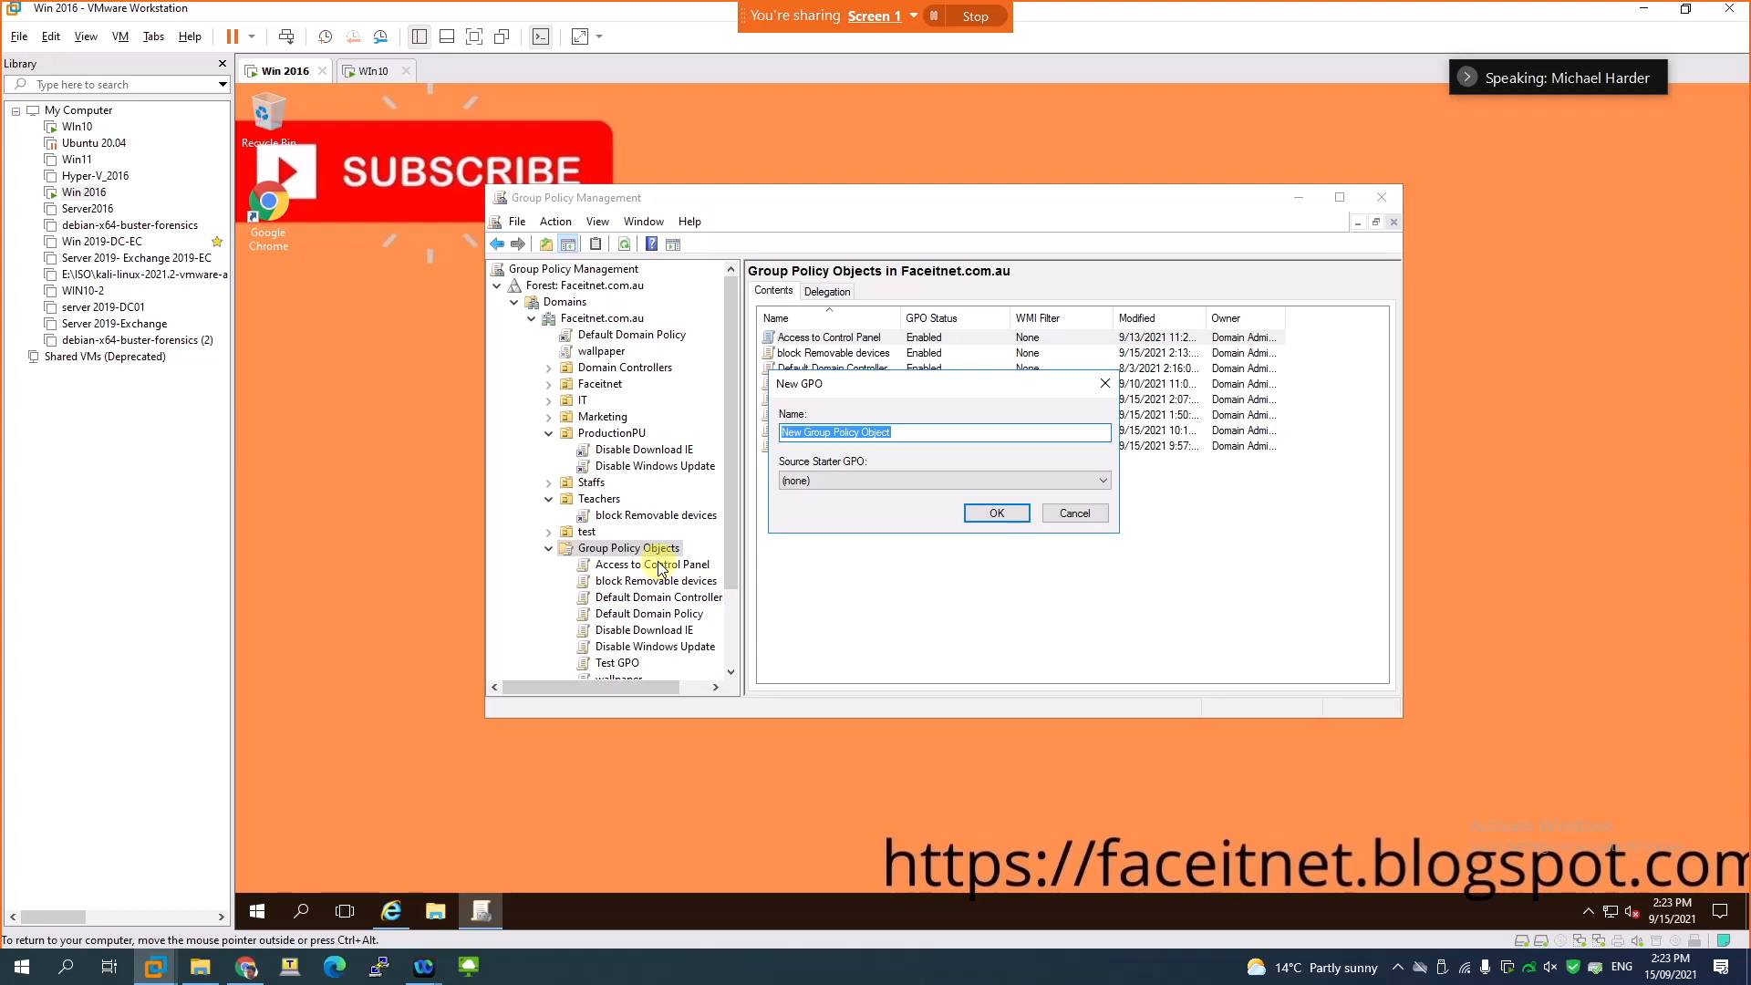
text(Hashes)
click(997, 513)
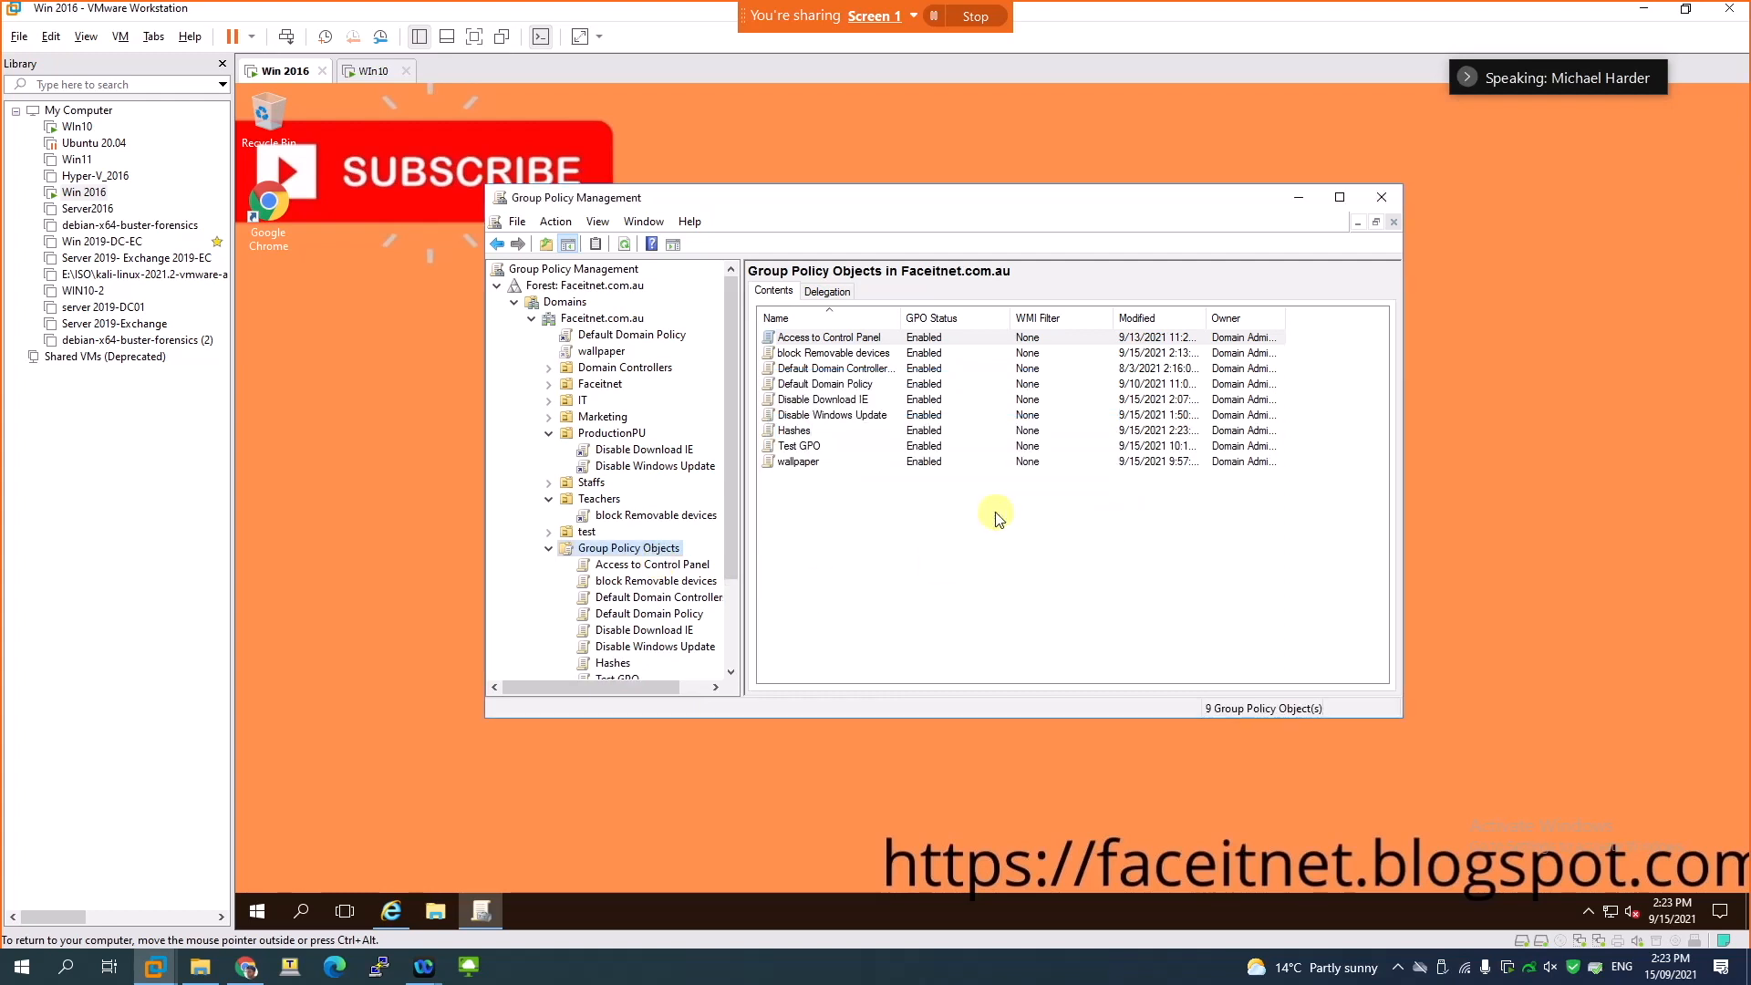
- Open the Hashes group policy object for editing
scroll(649, 632, down, 1)
scroll(649, 632, down, 1)
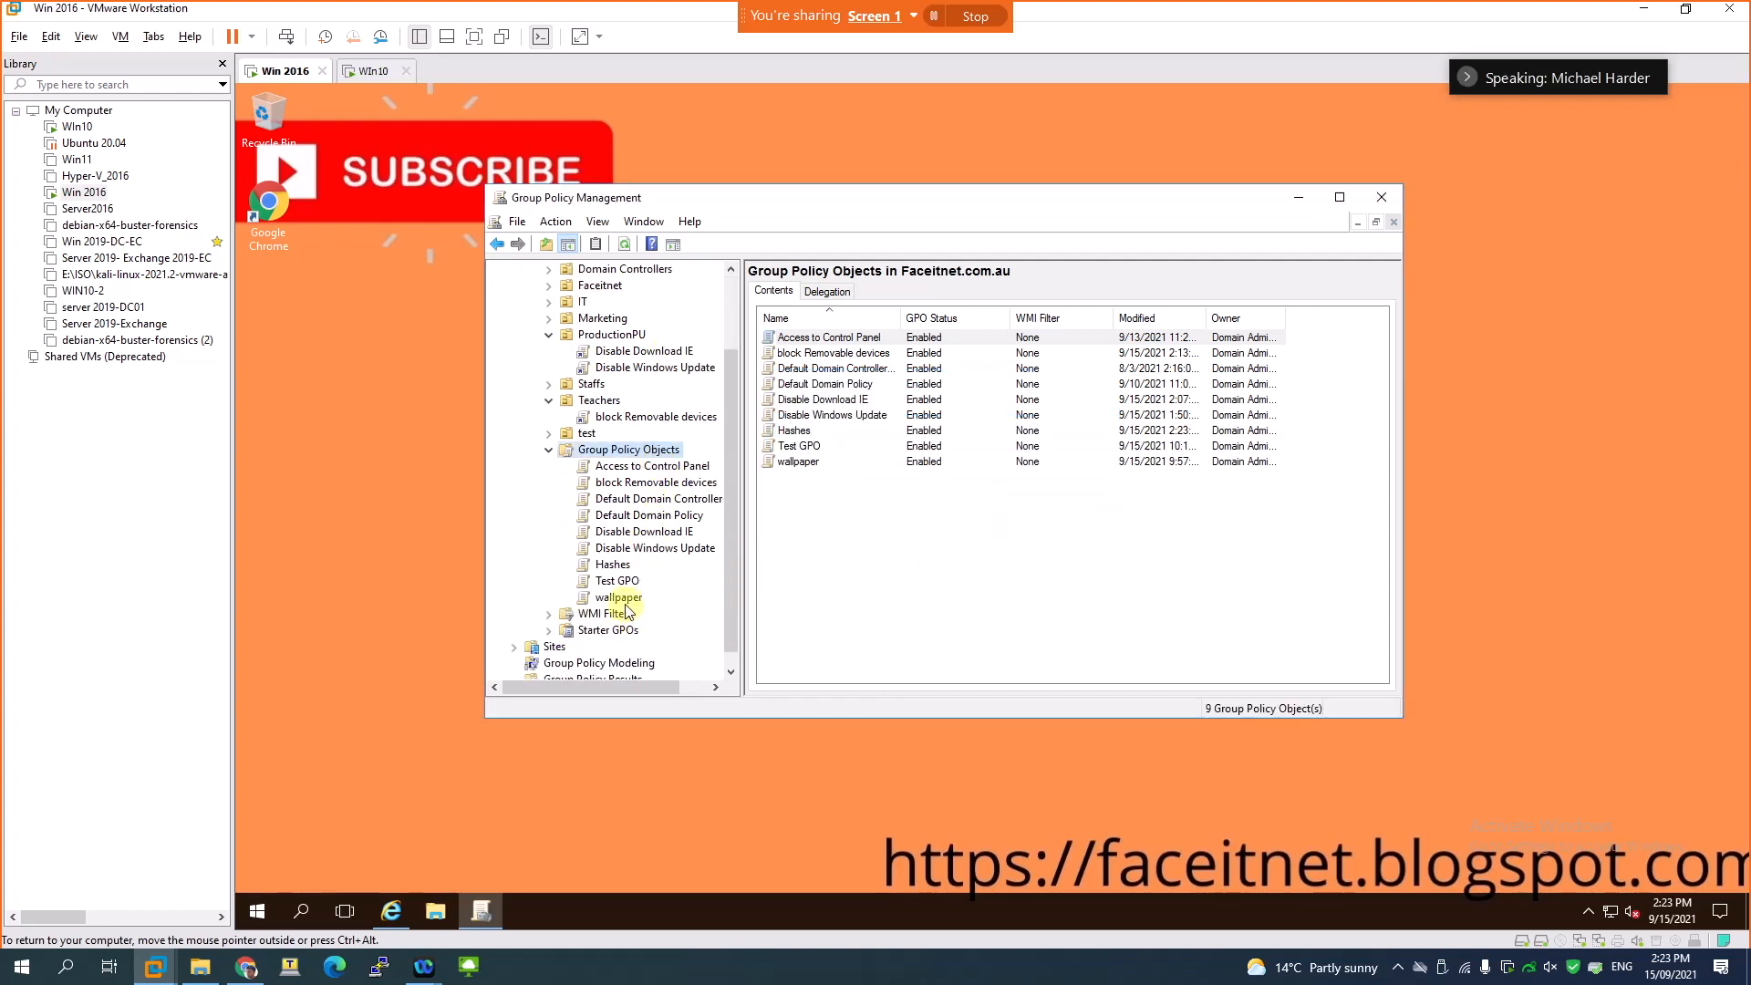
click(607, 564)
right_click(608, 565)
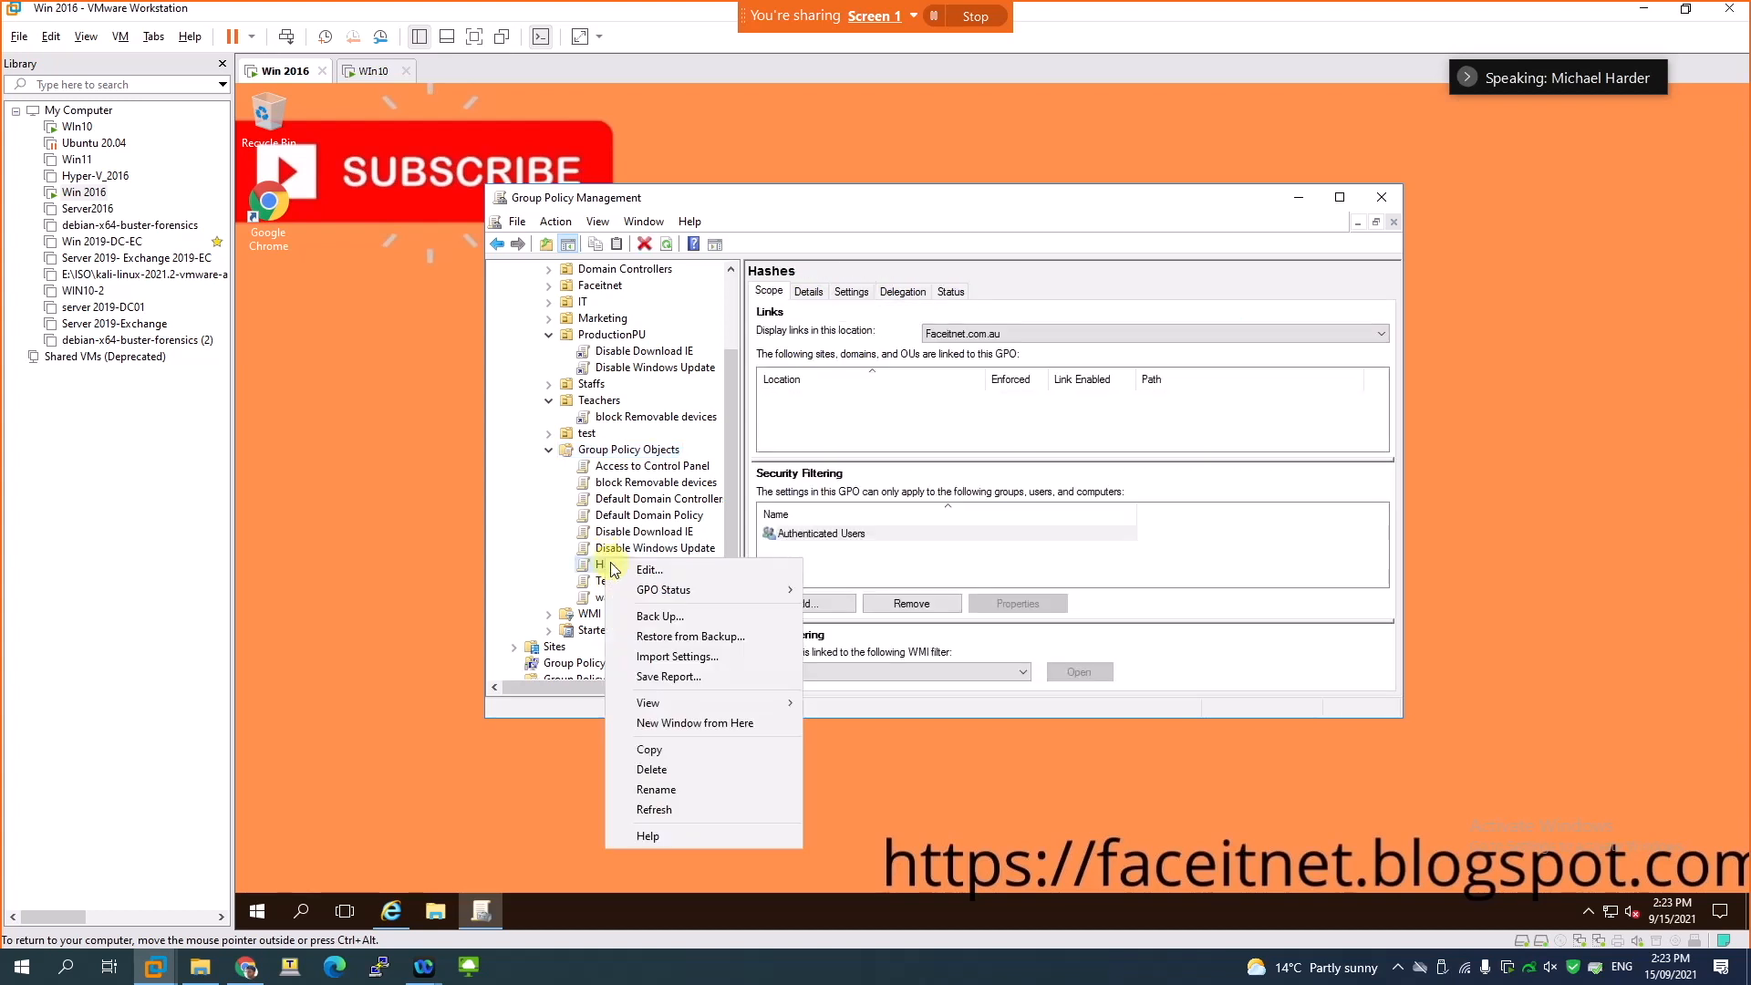
click(636, 569)
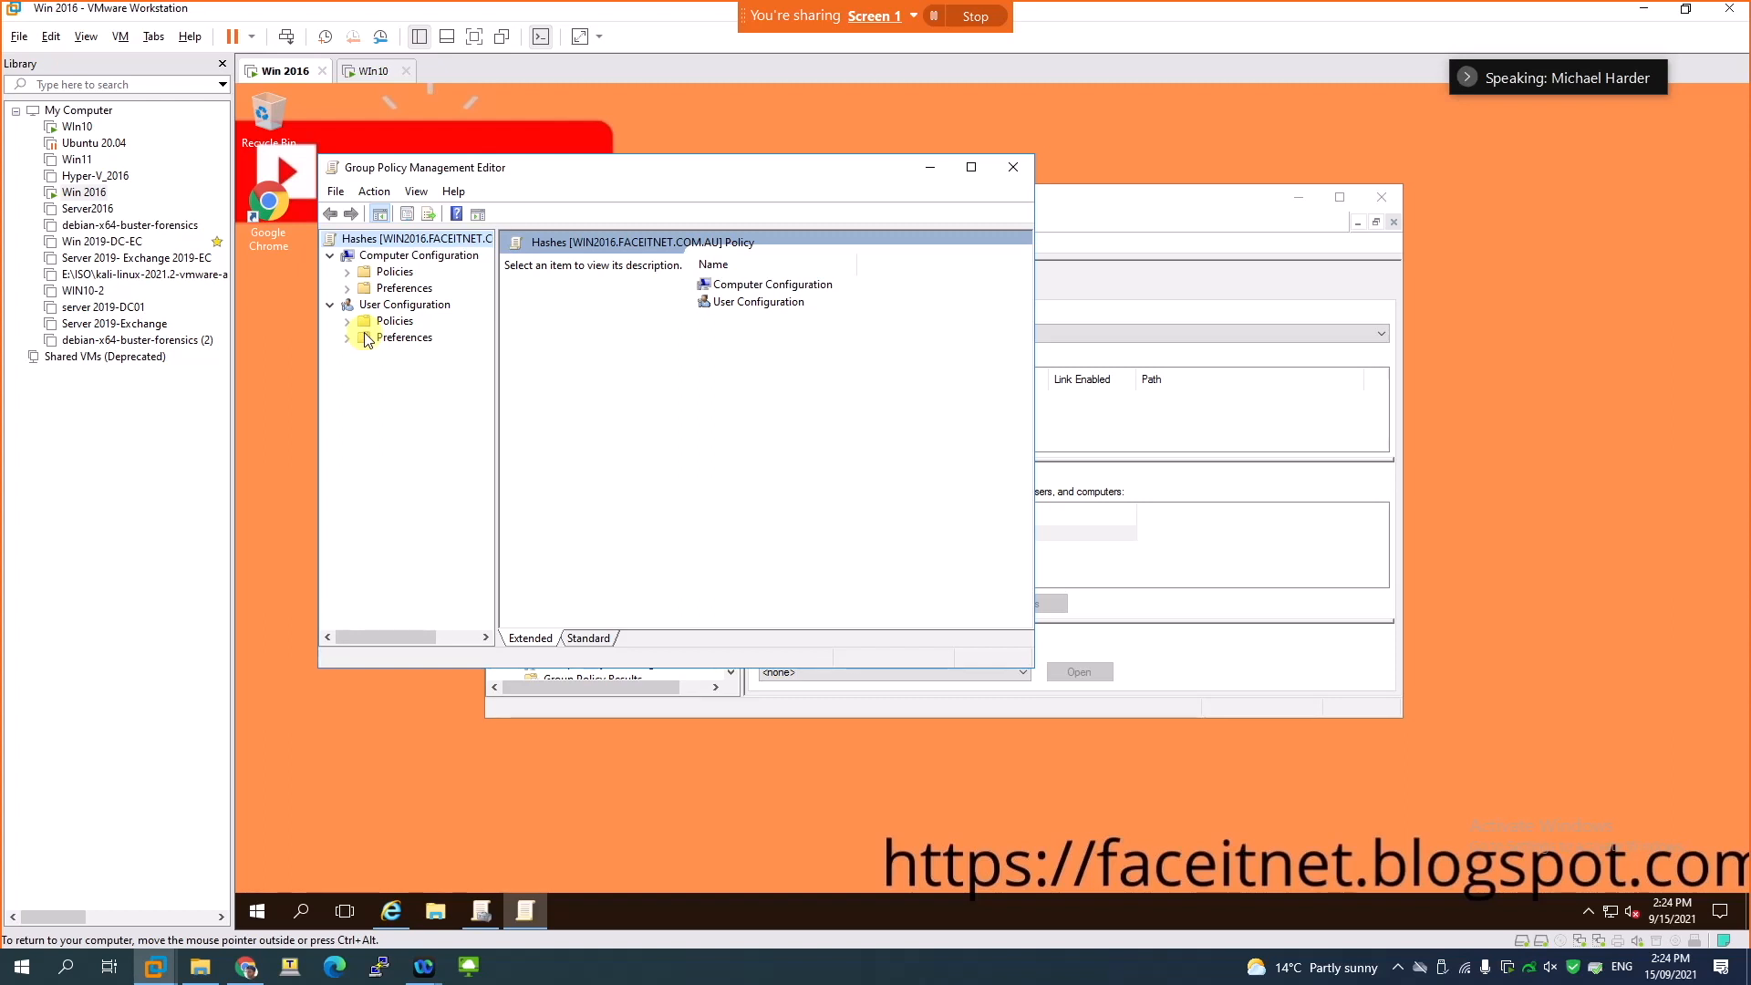
- Expand the Computer Configuration policies down to the Security Settings under Windows Settings, and widen the tree so the names are readable
click(346, 271)
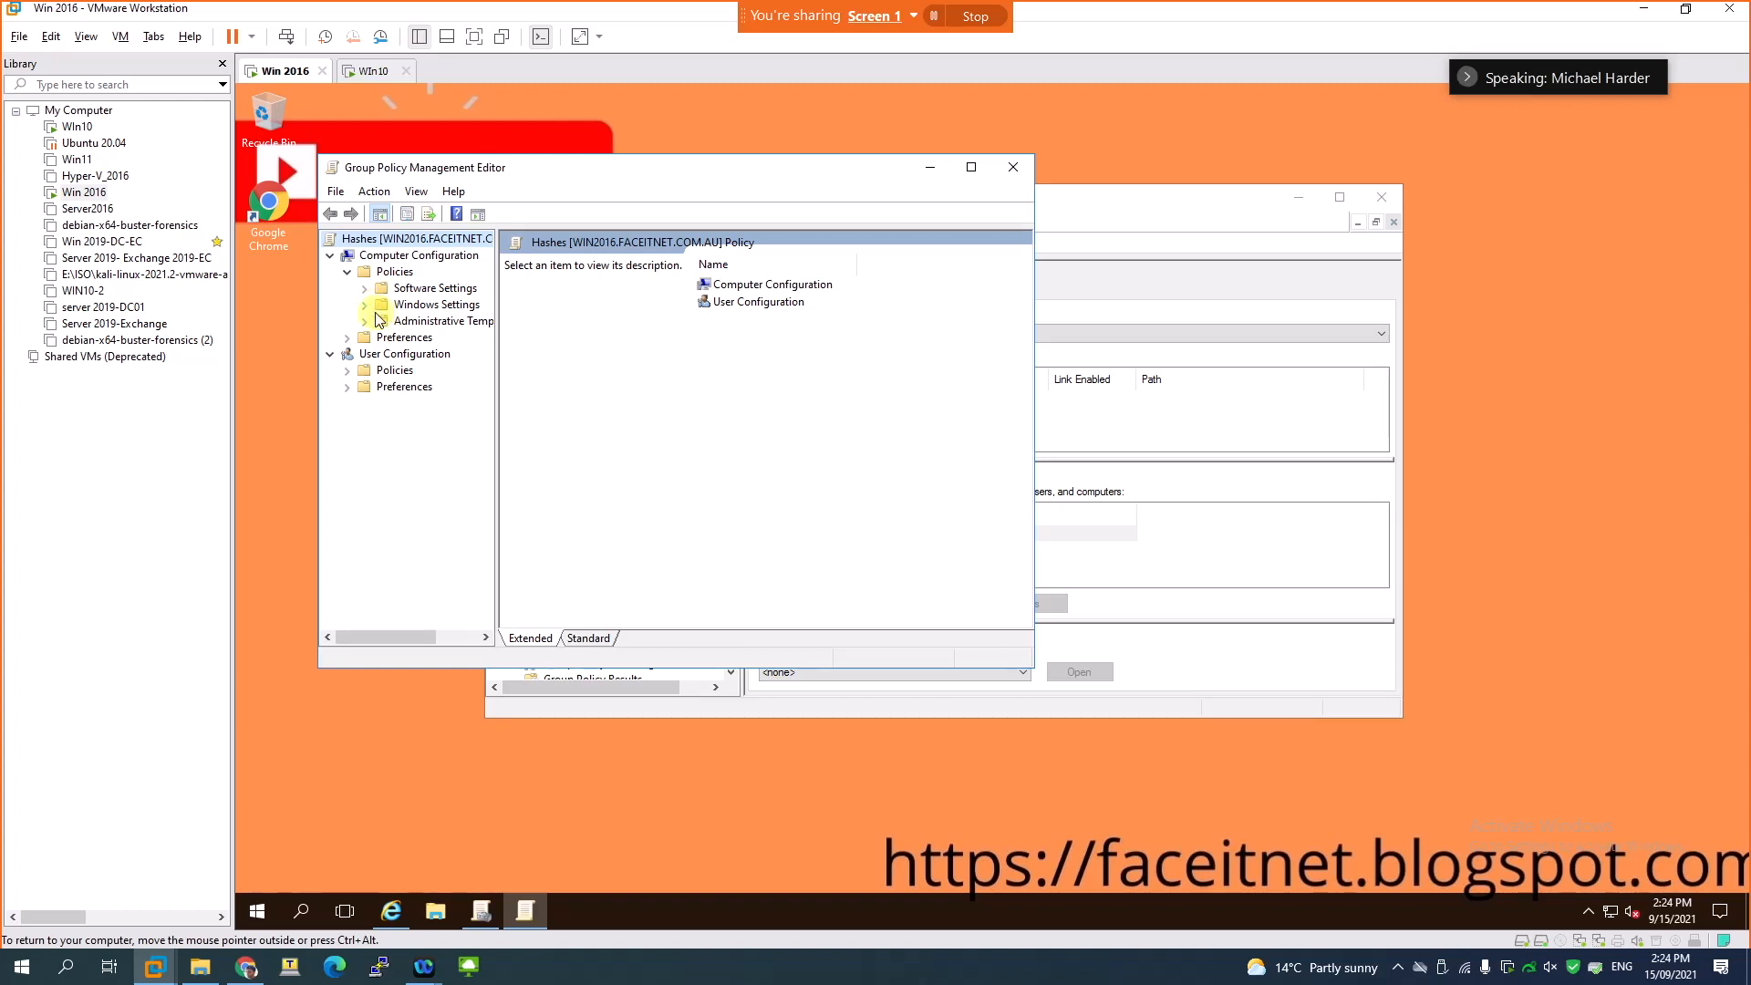
click(364, 305)
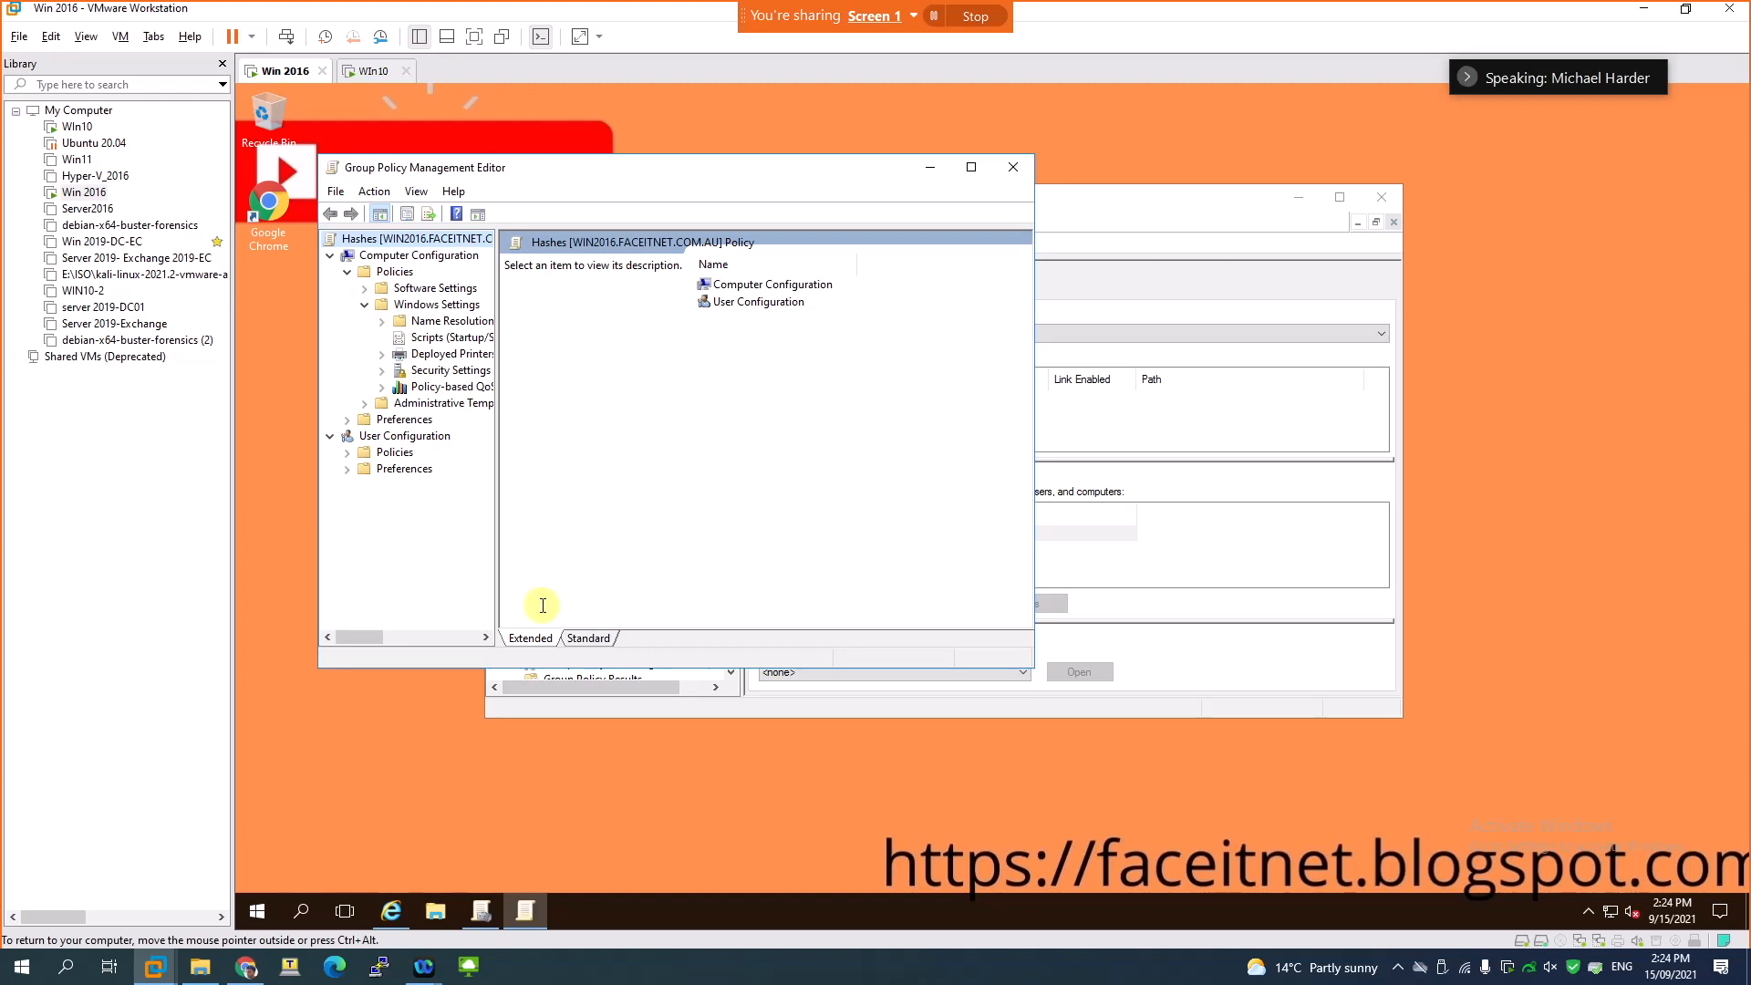
click(574, 640)
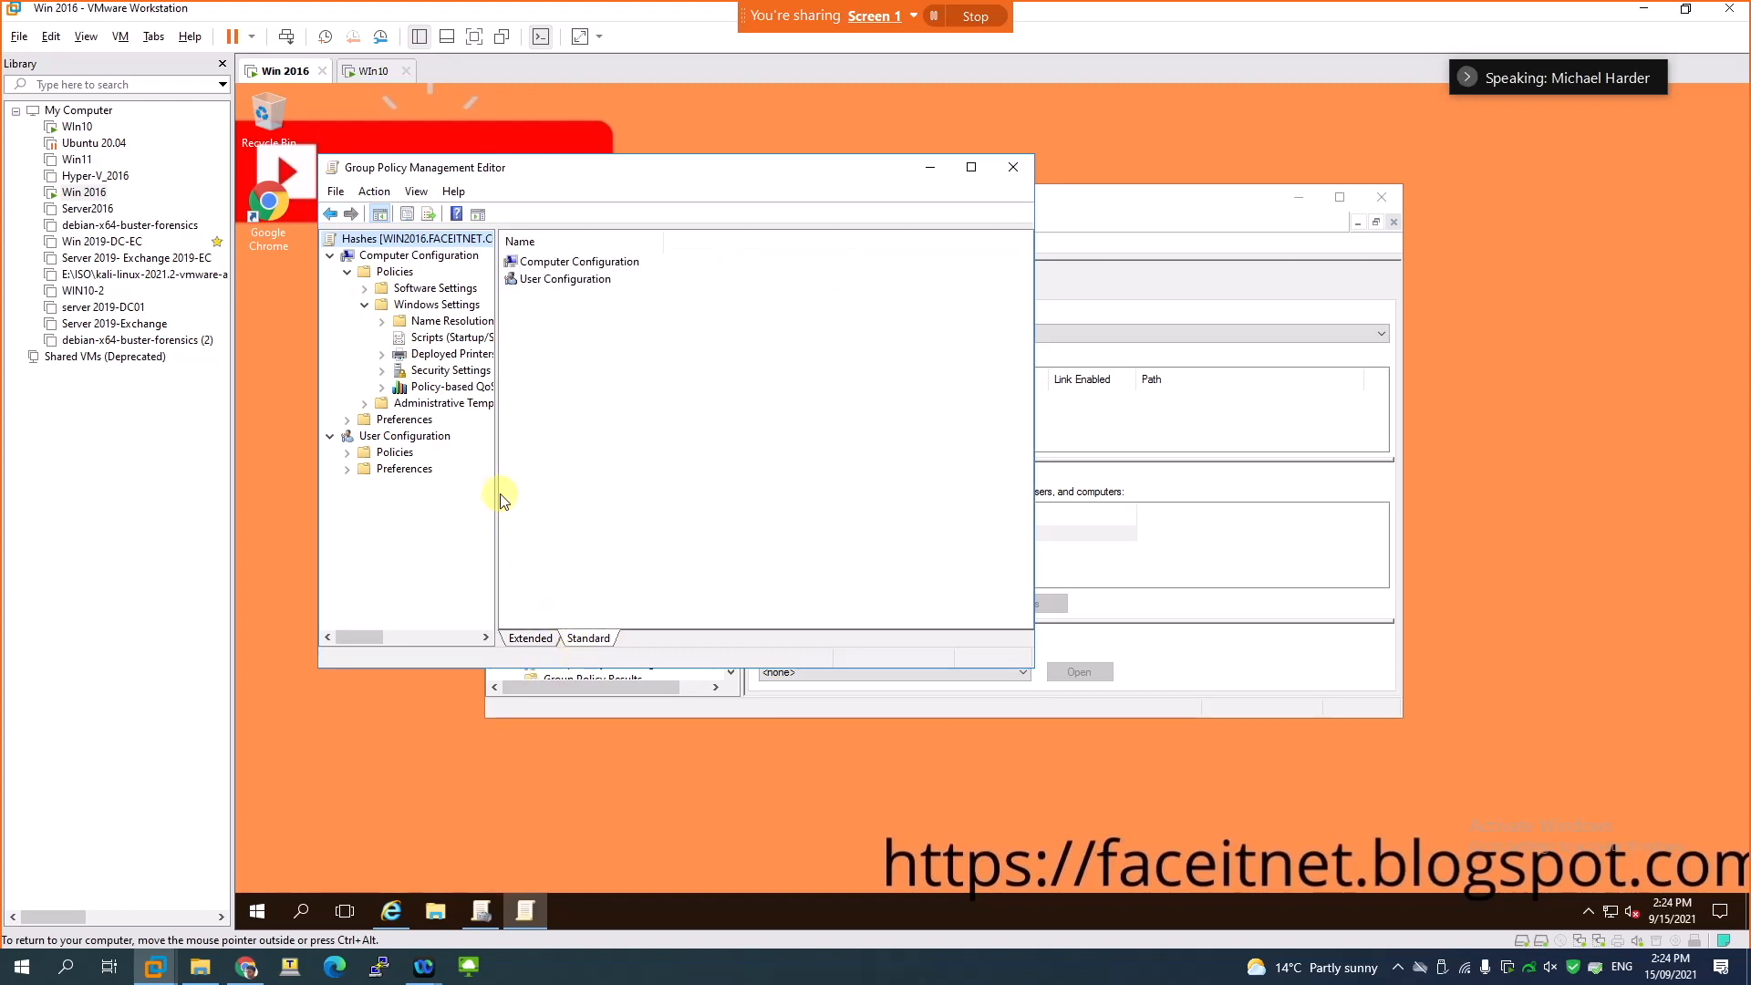
drag(496, 494, 558, 490)
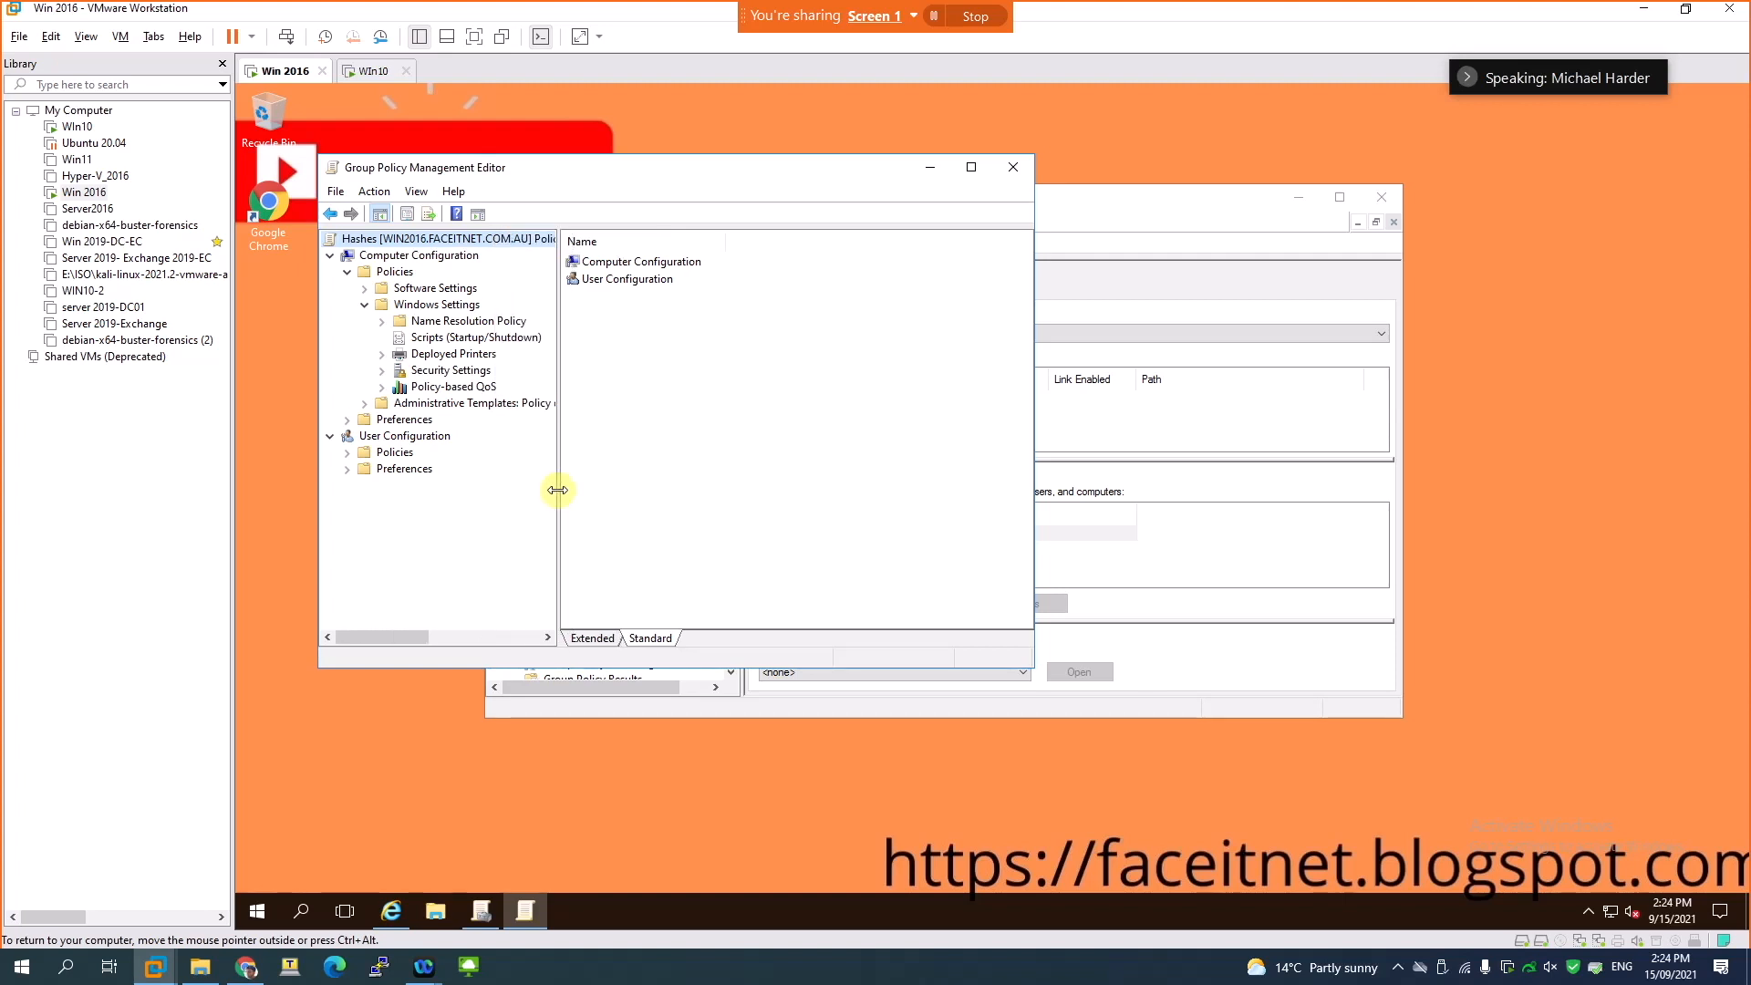
click(450, 370)
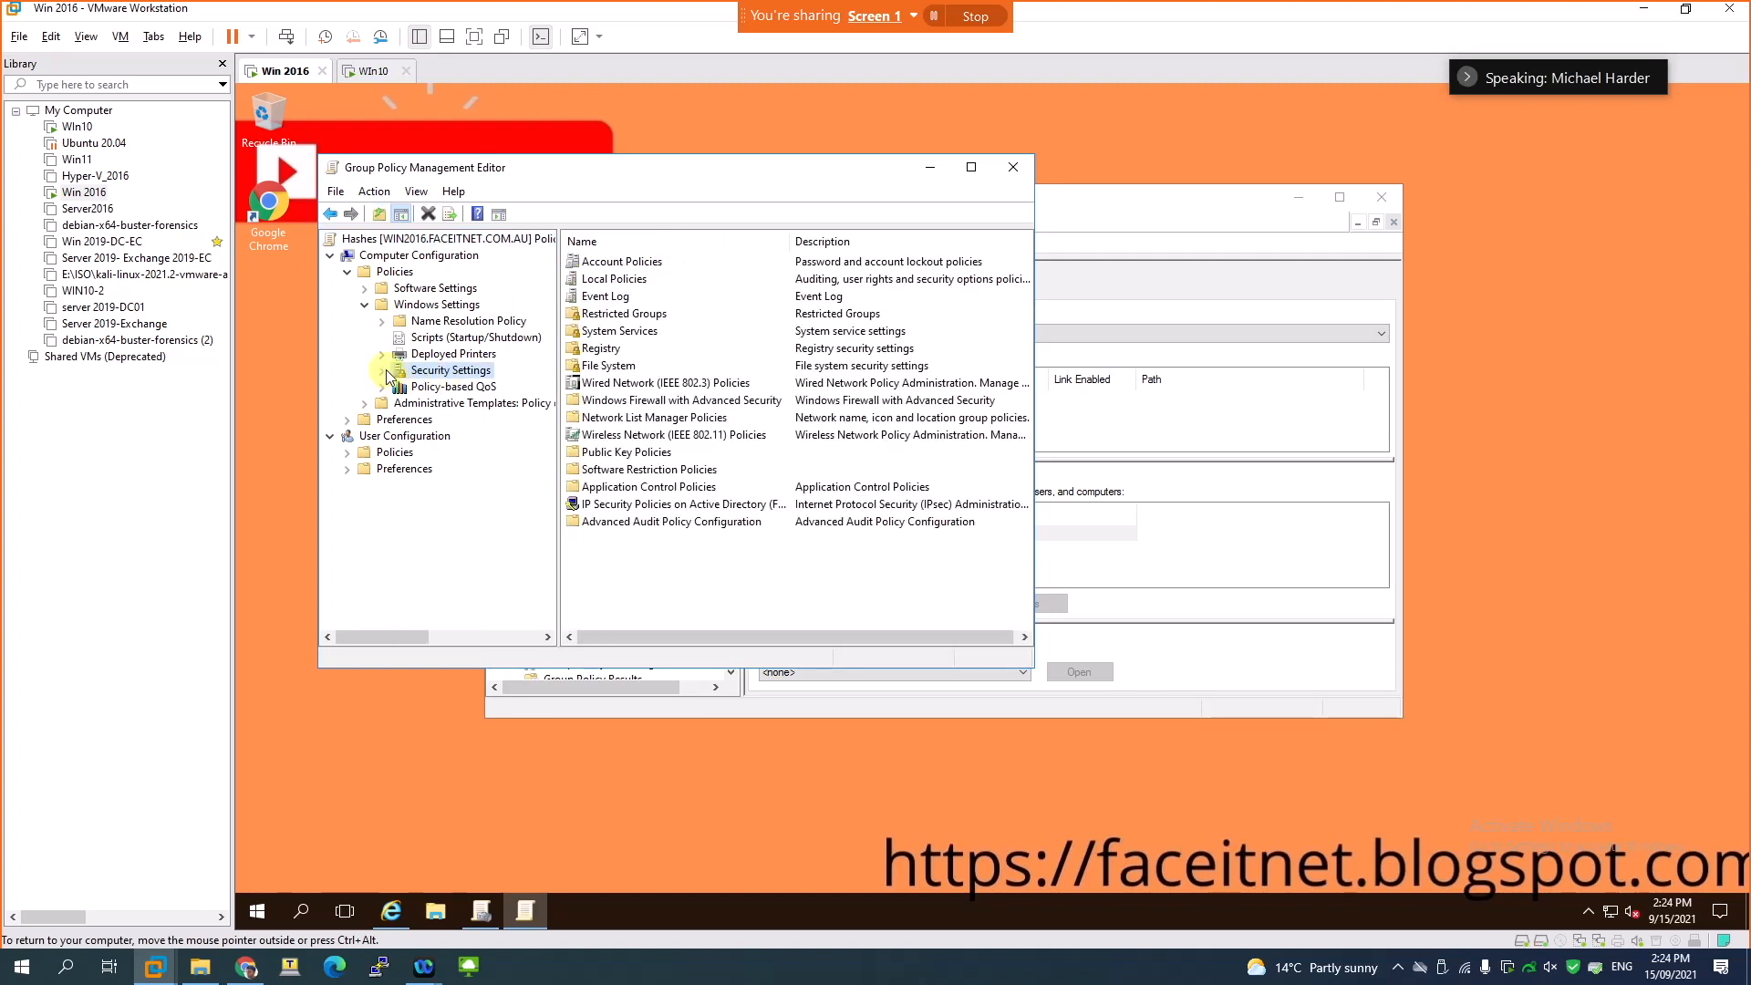
click(383, 370)
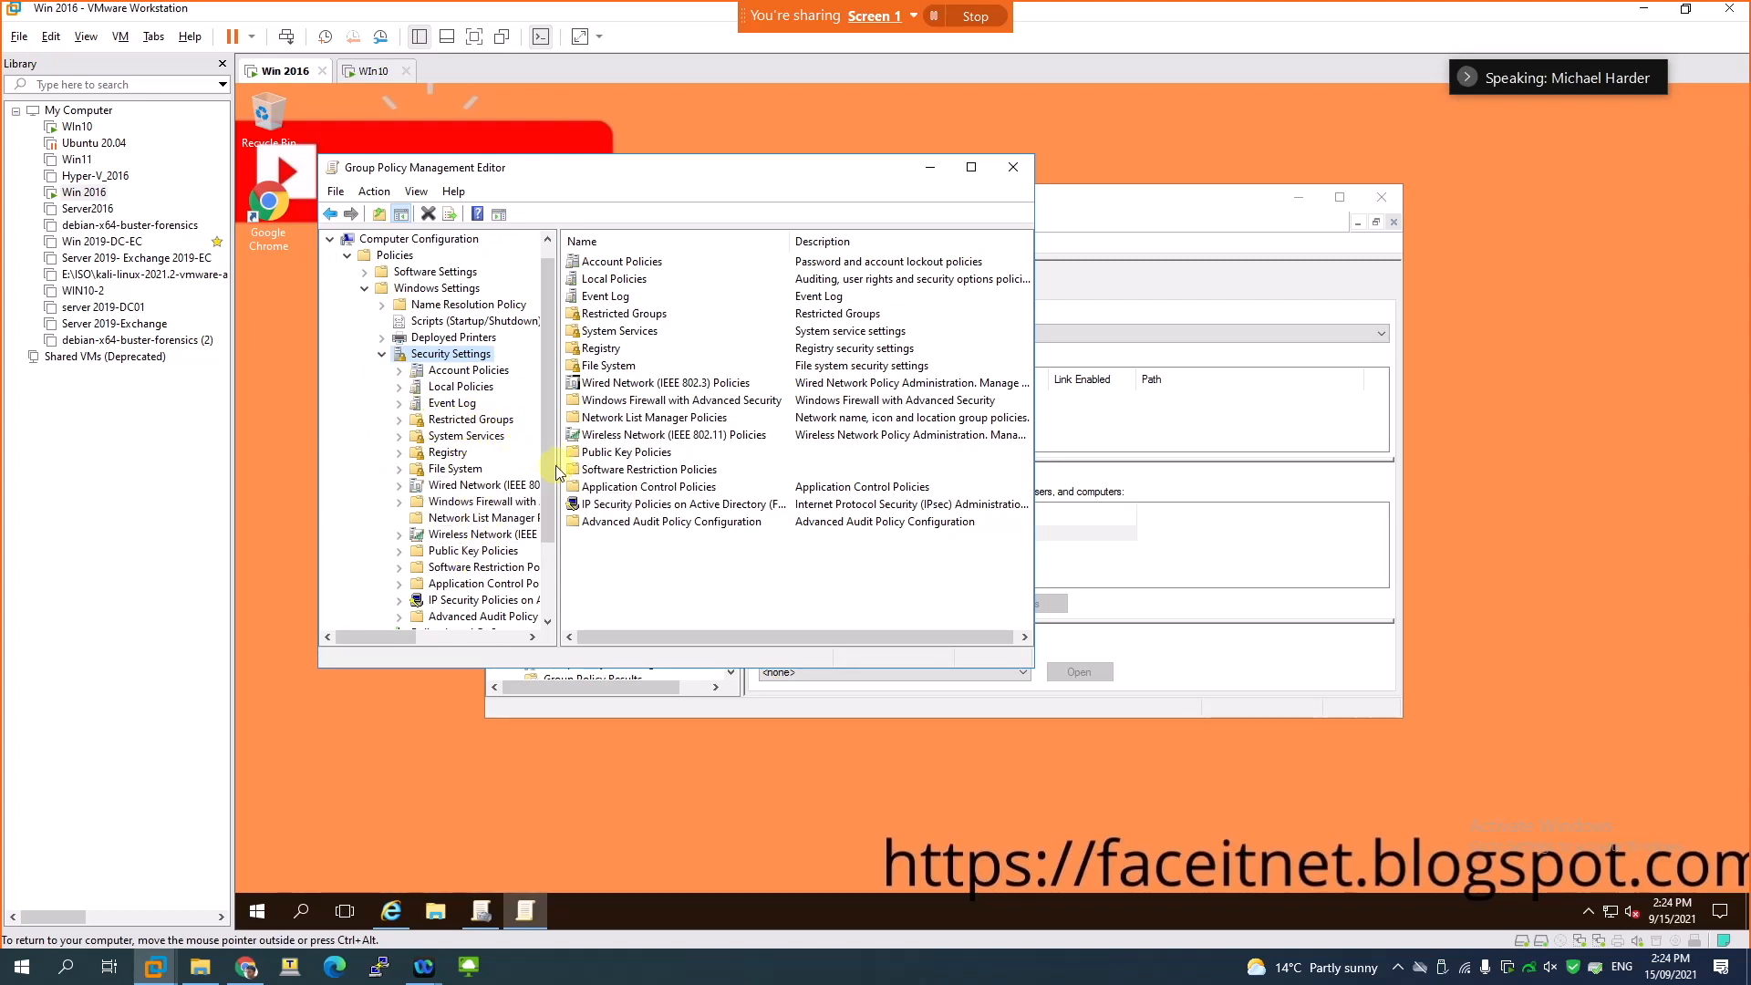
drag(560, 473, 667, 466)
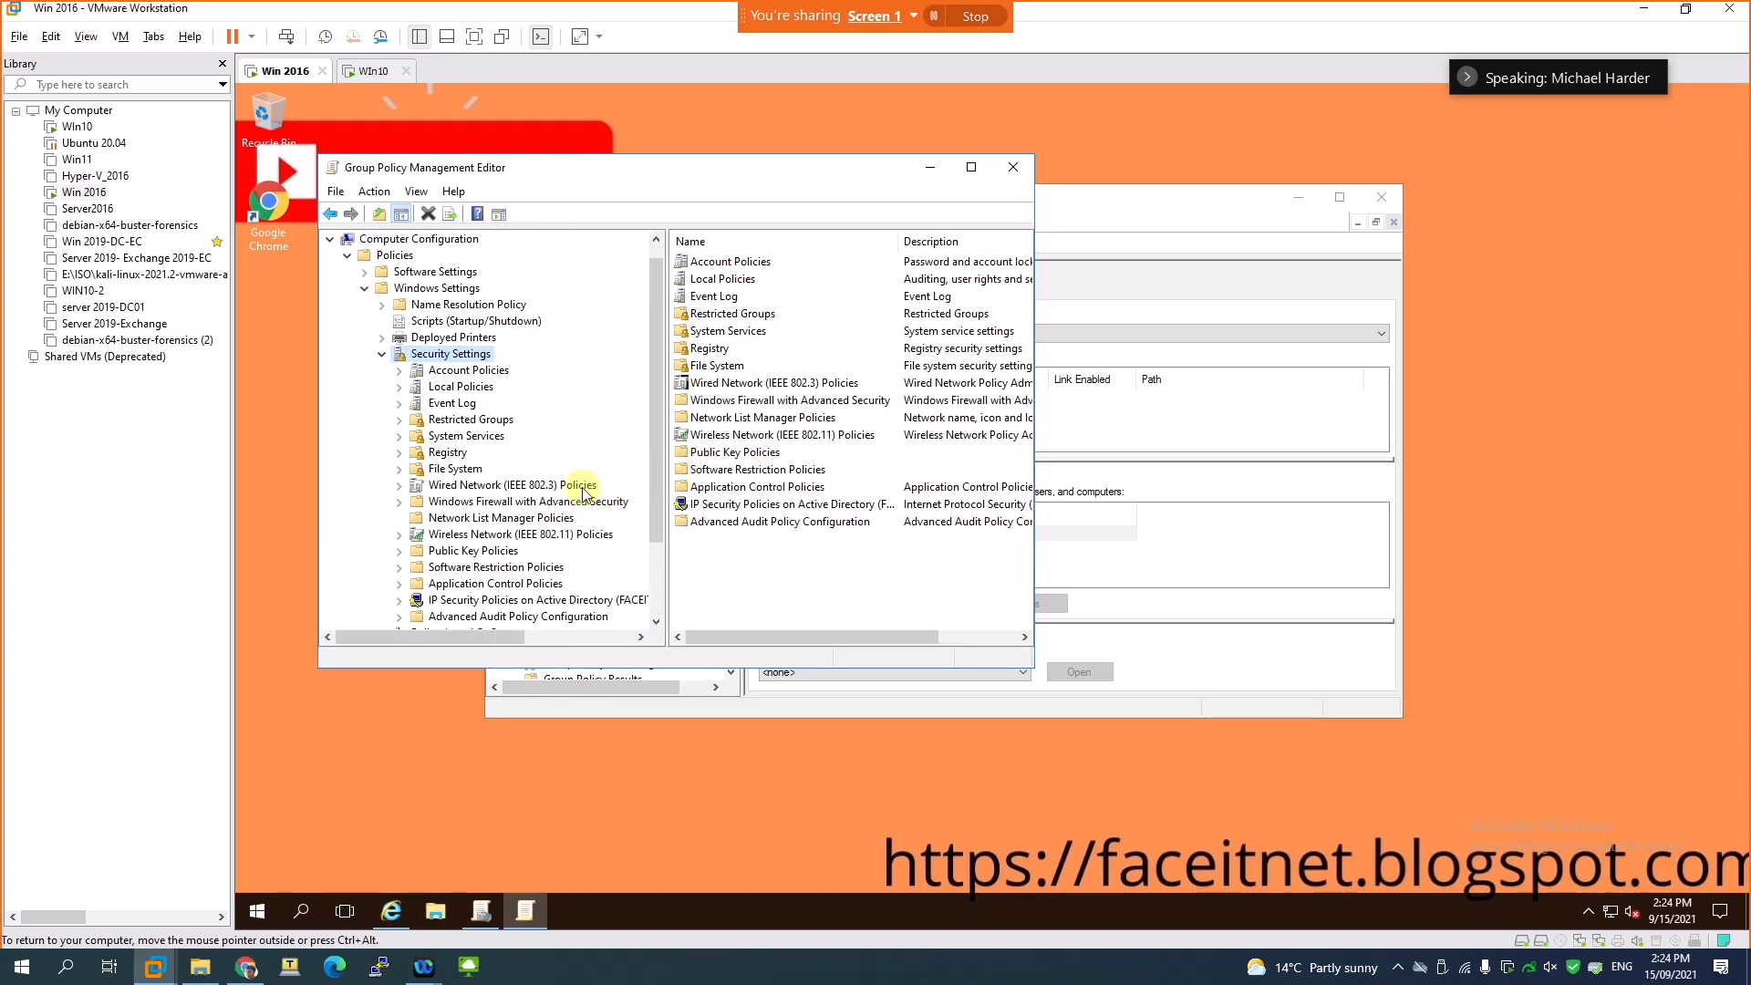
- Expand Local Policies under Security Settings and display the Security Options policies
click(470, 387)
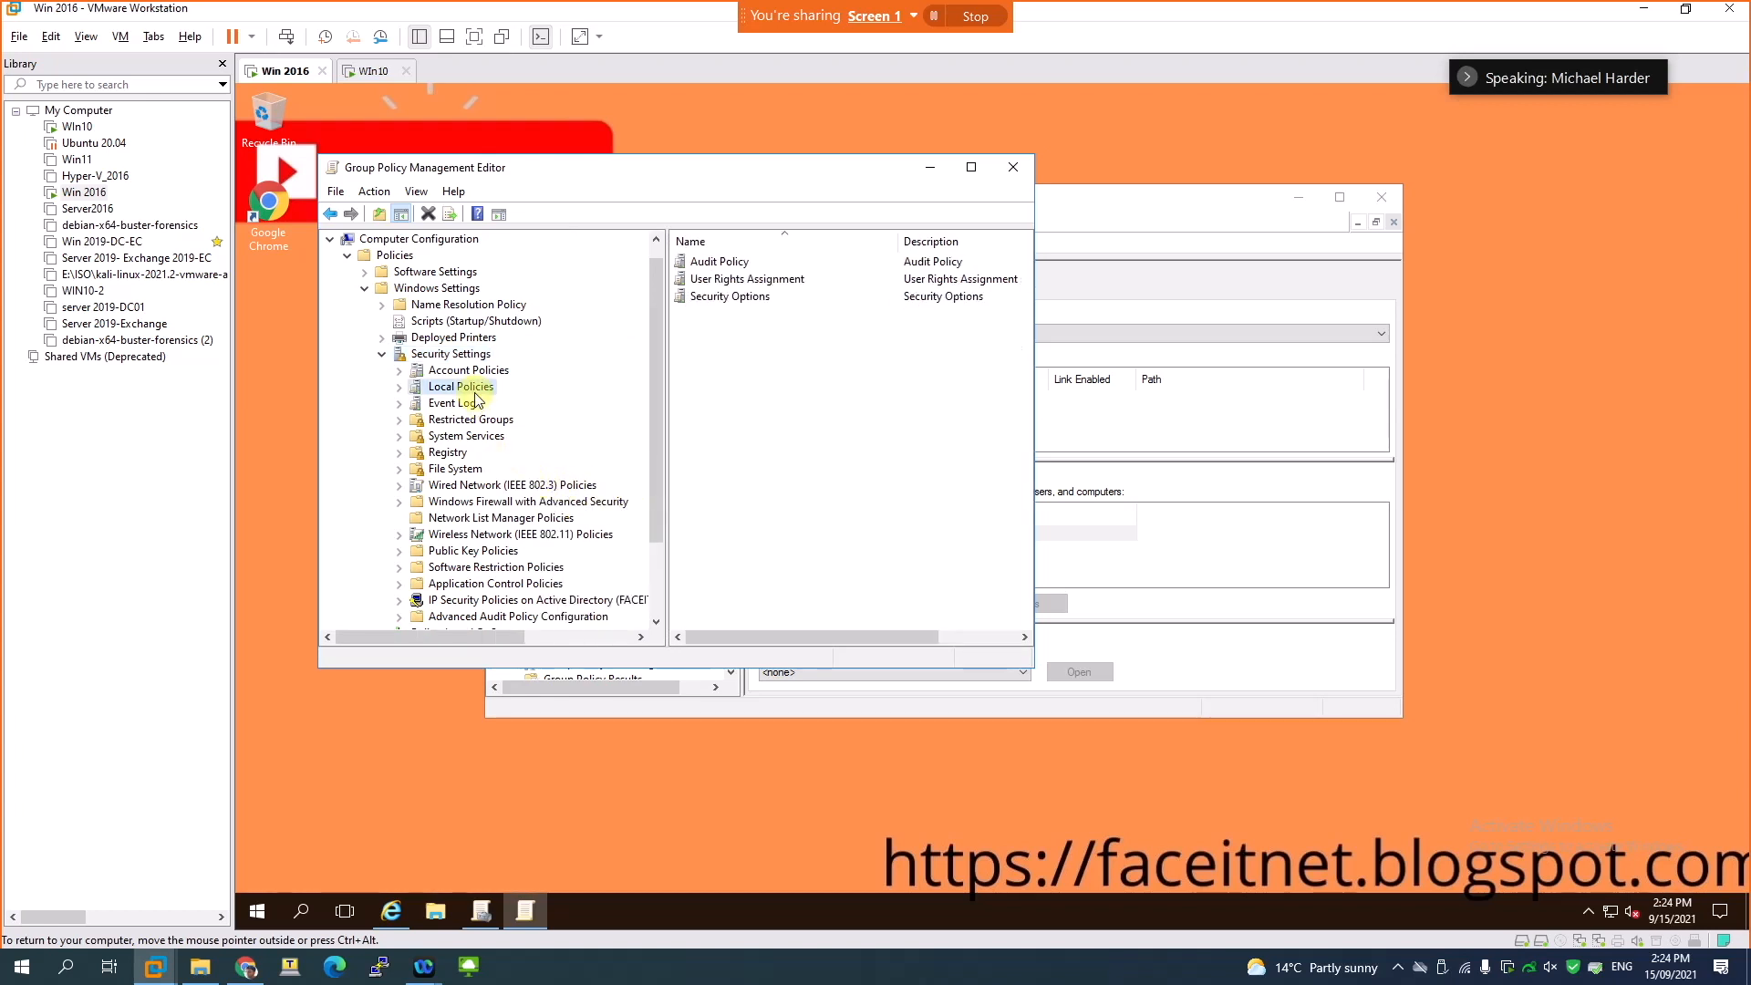
click(399, 386)
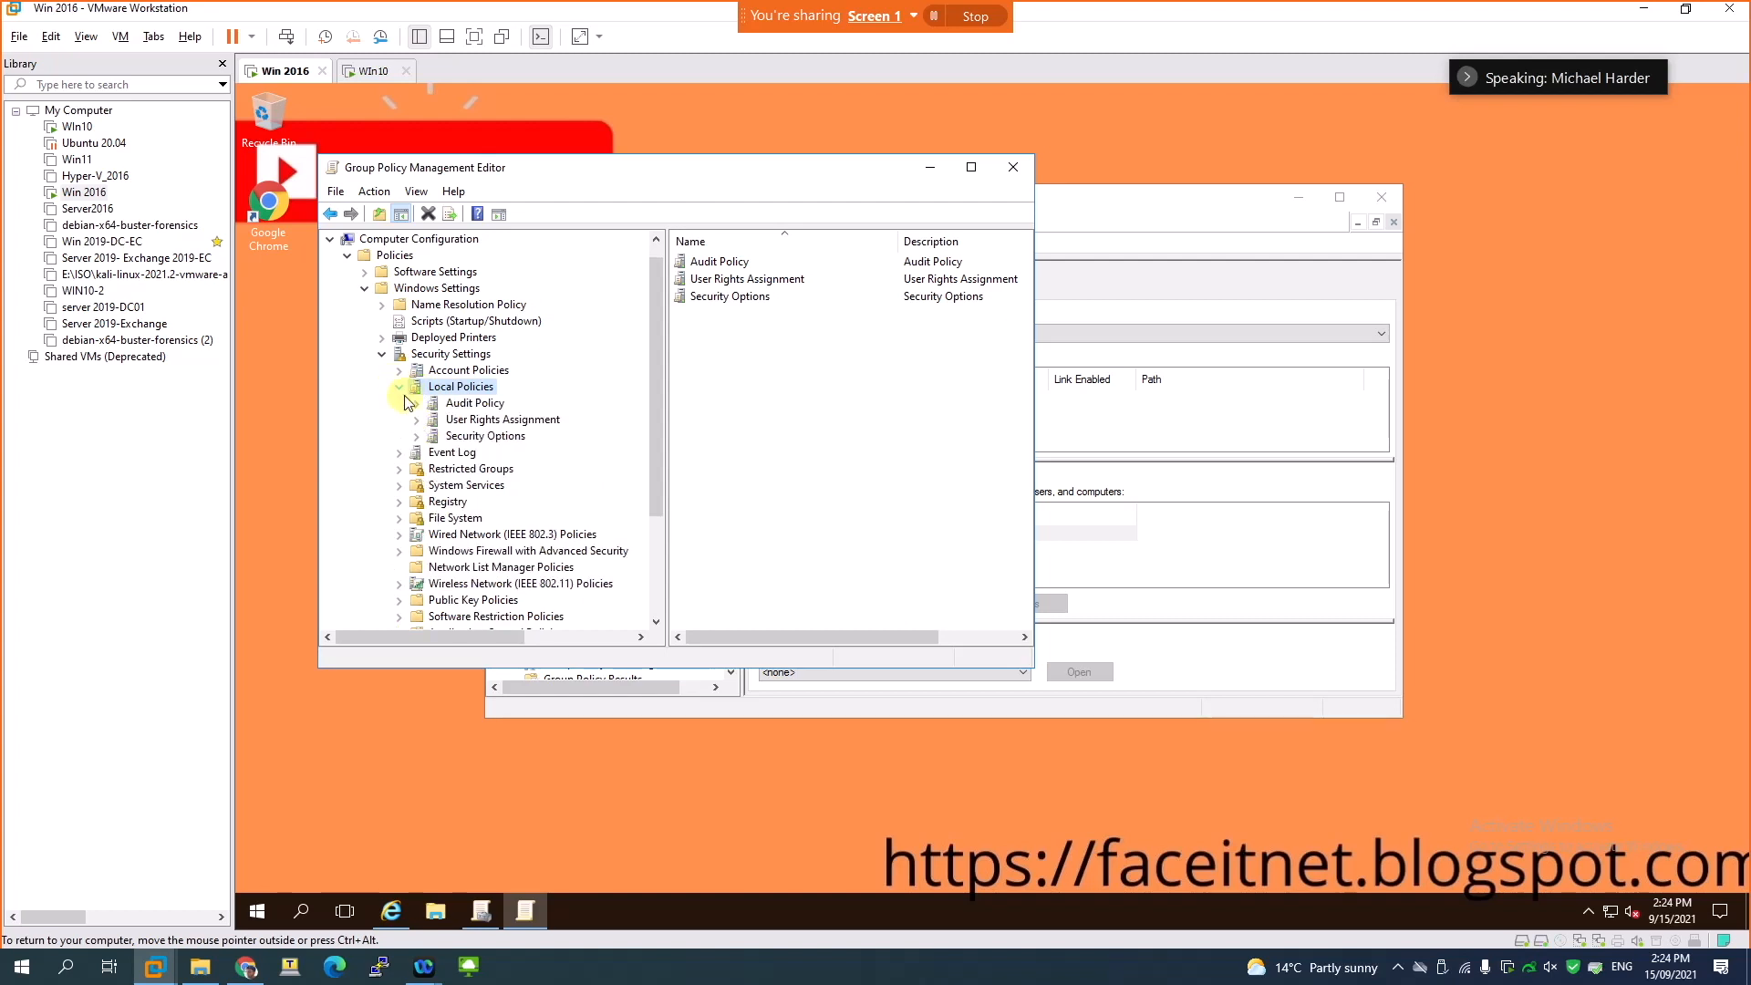
click(513, 438)
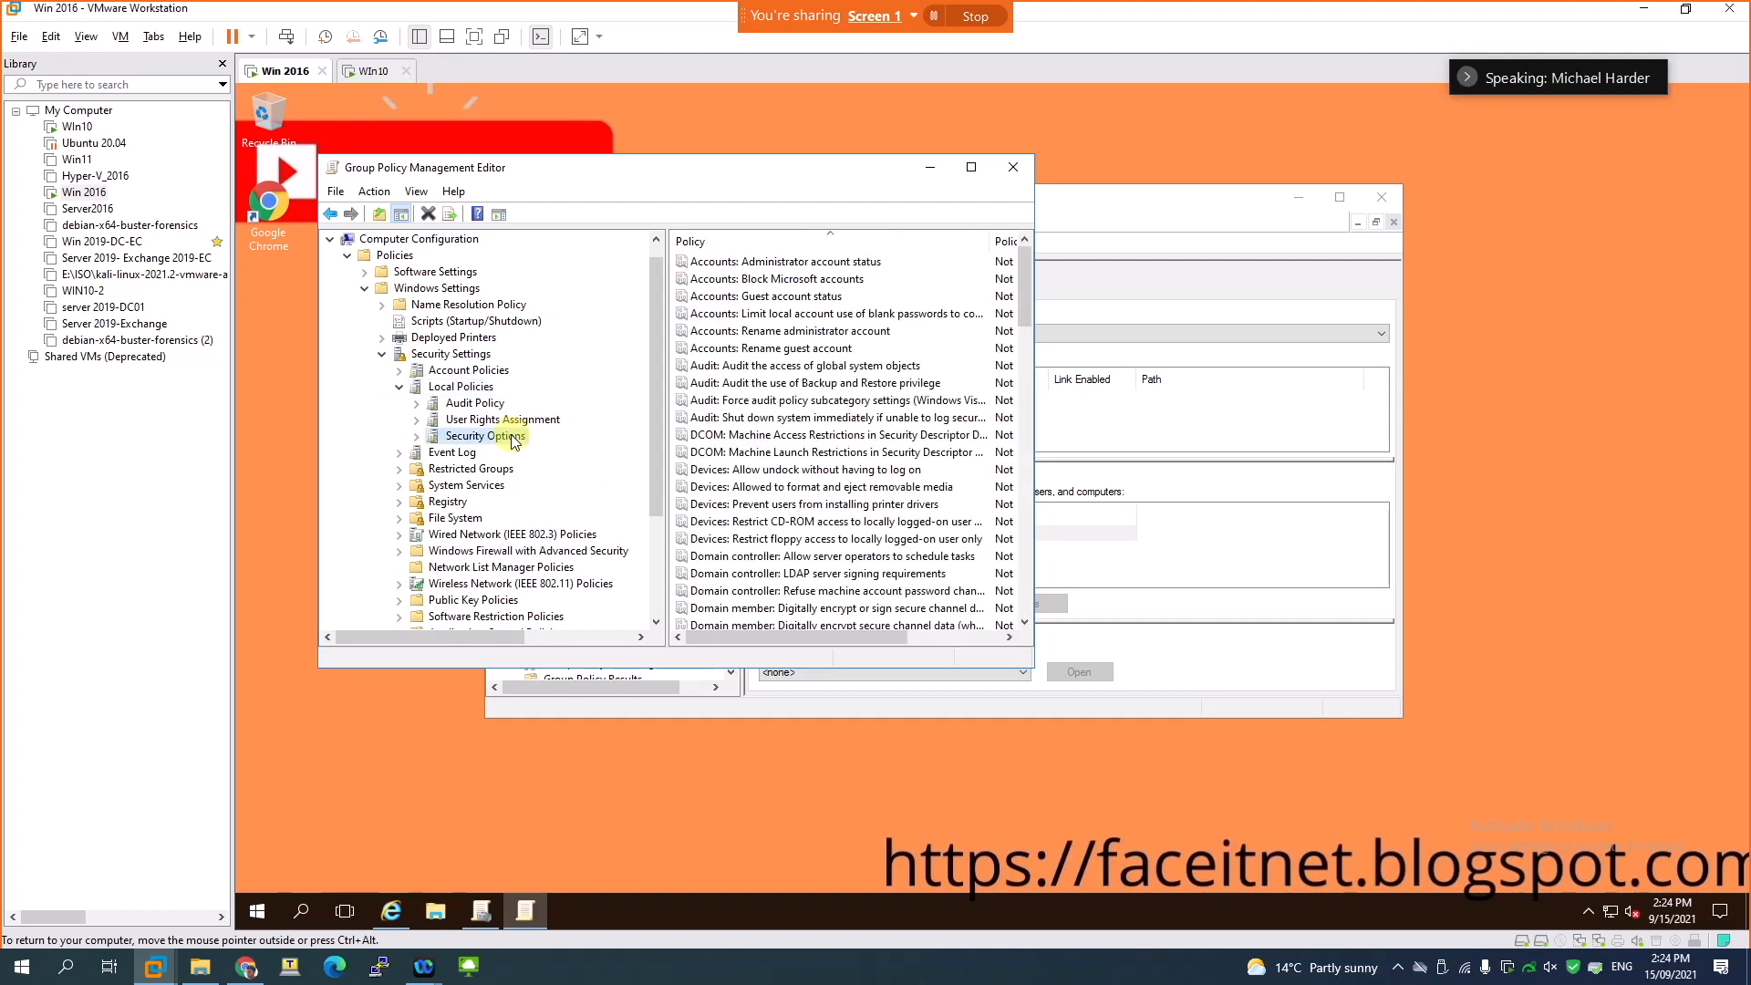
- Look through the User Rights Assignment policies, widening the editor window to show the policy settings
click(476, 419)
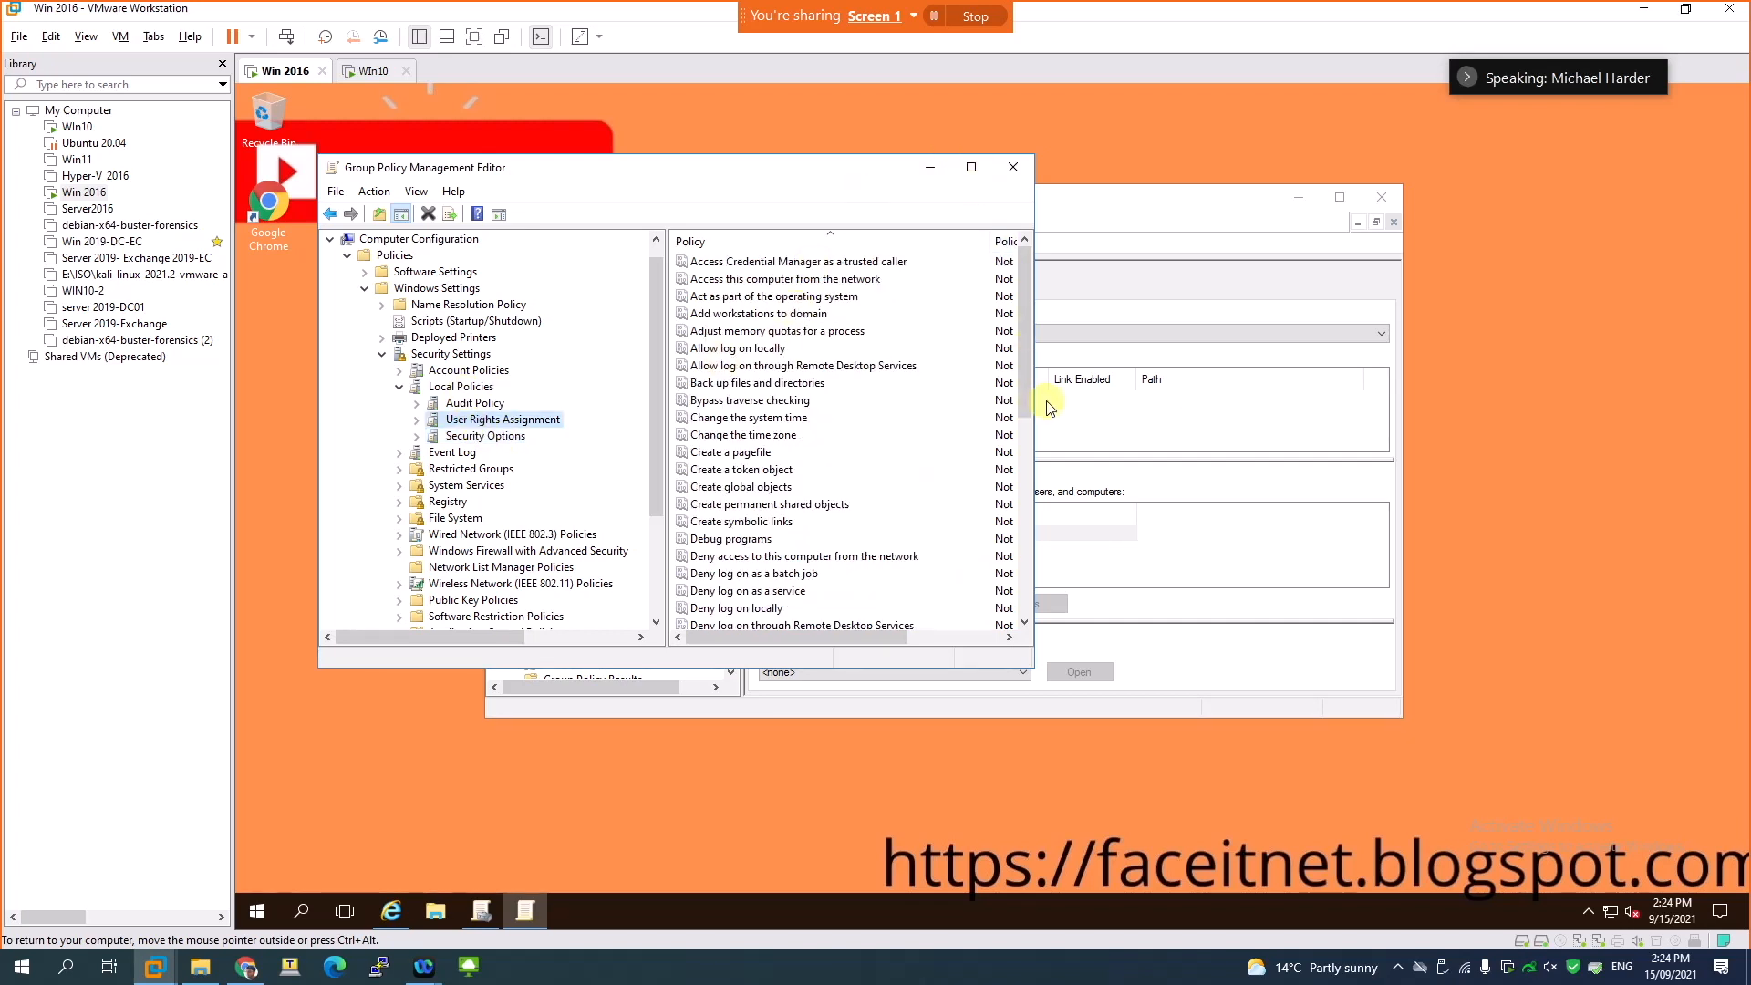
drag(1040, 402, 1280, 402)
scroll(823, 456, down, 4)
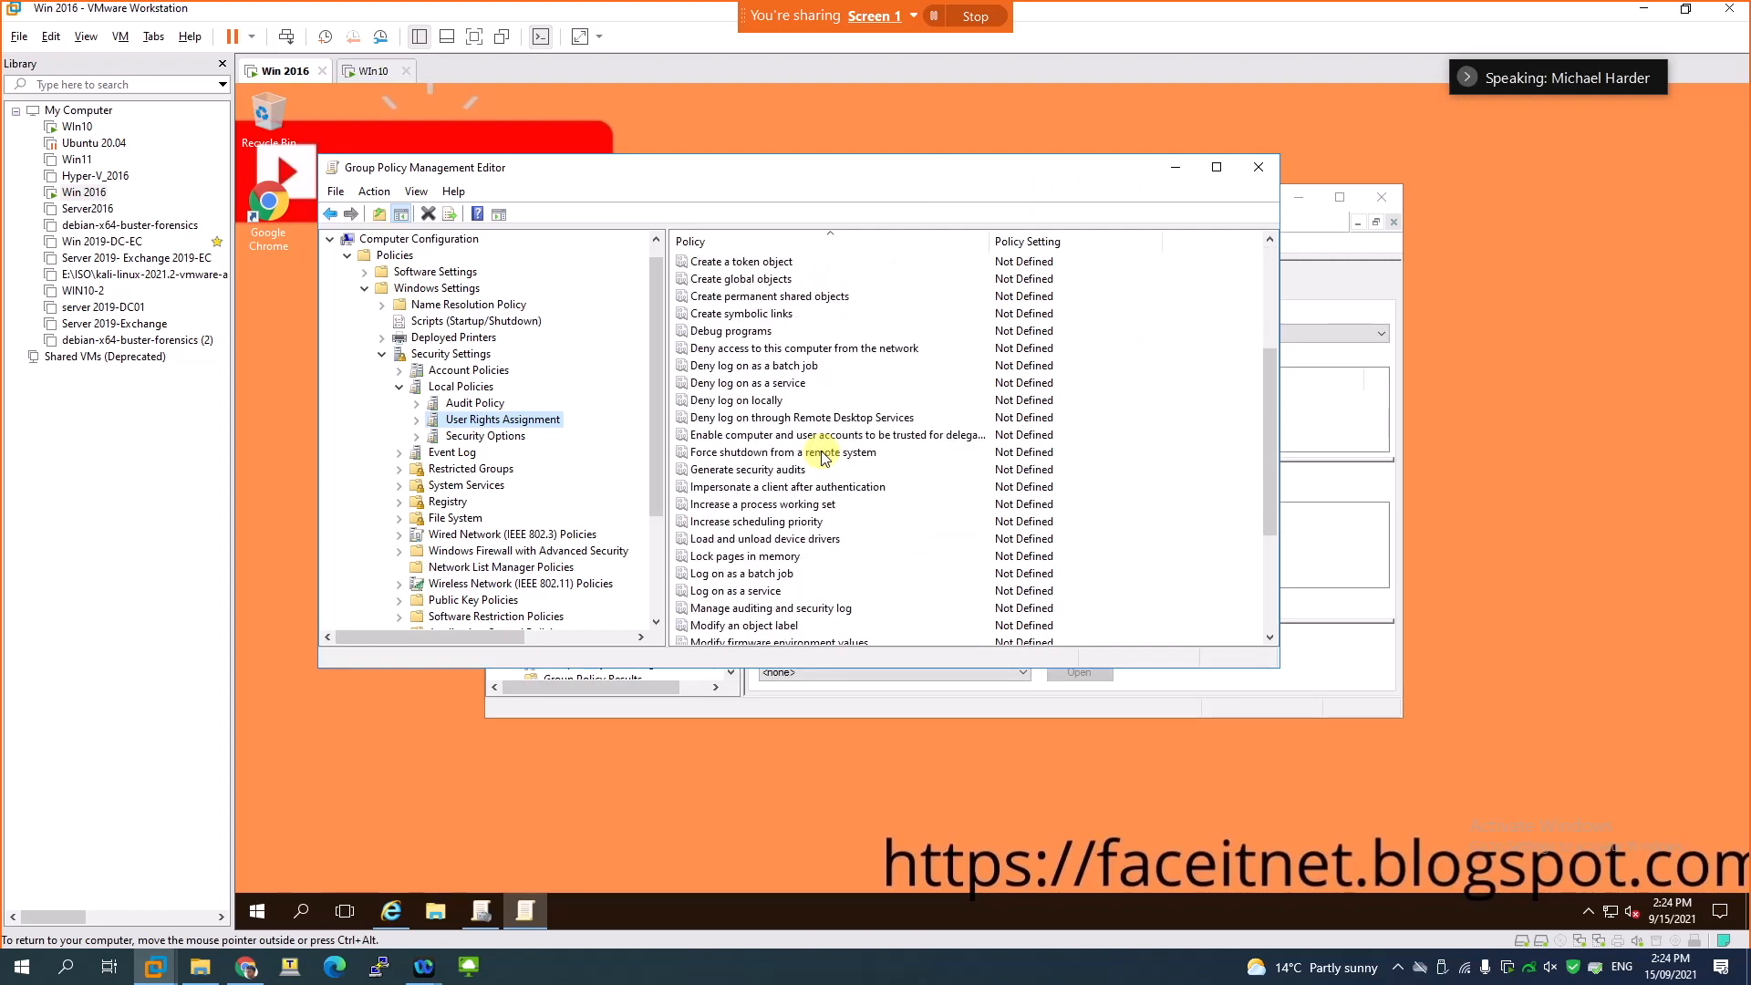
scroll(823, 456, down, 3)
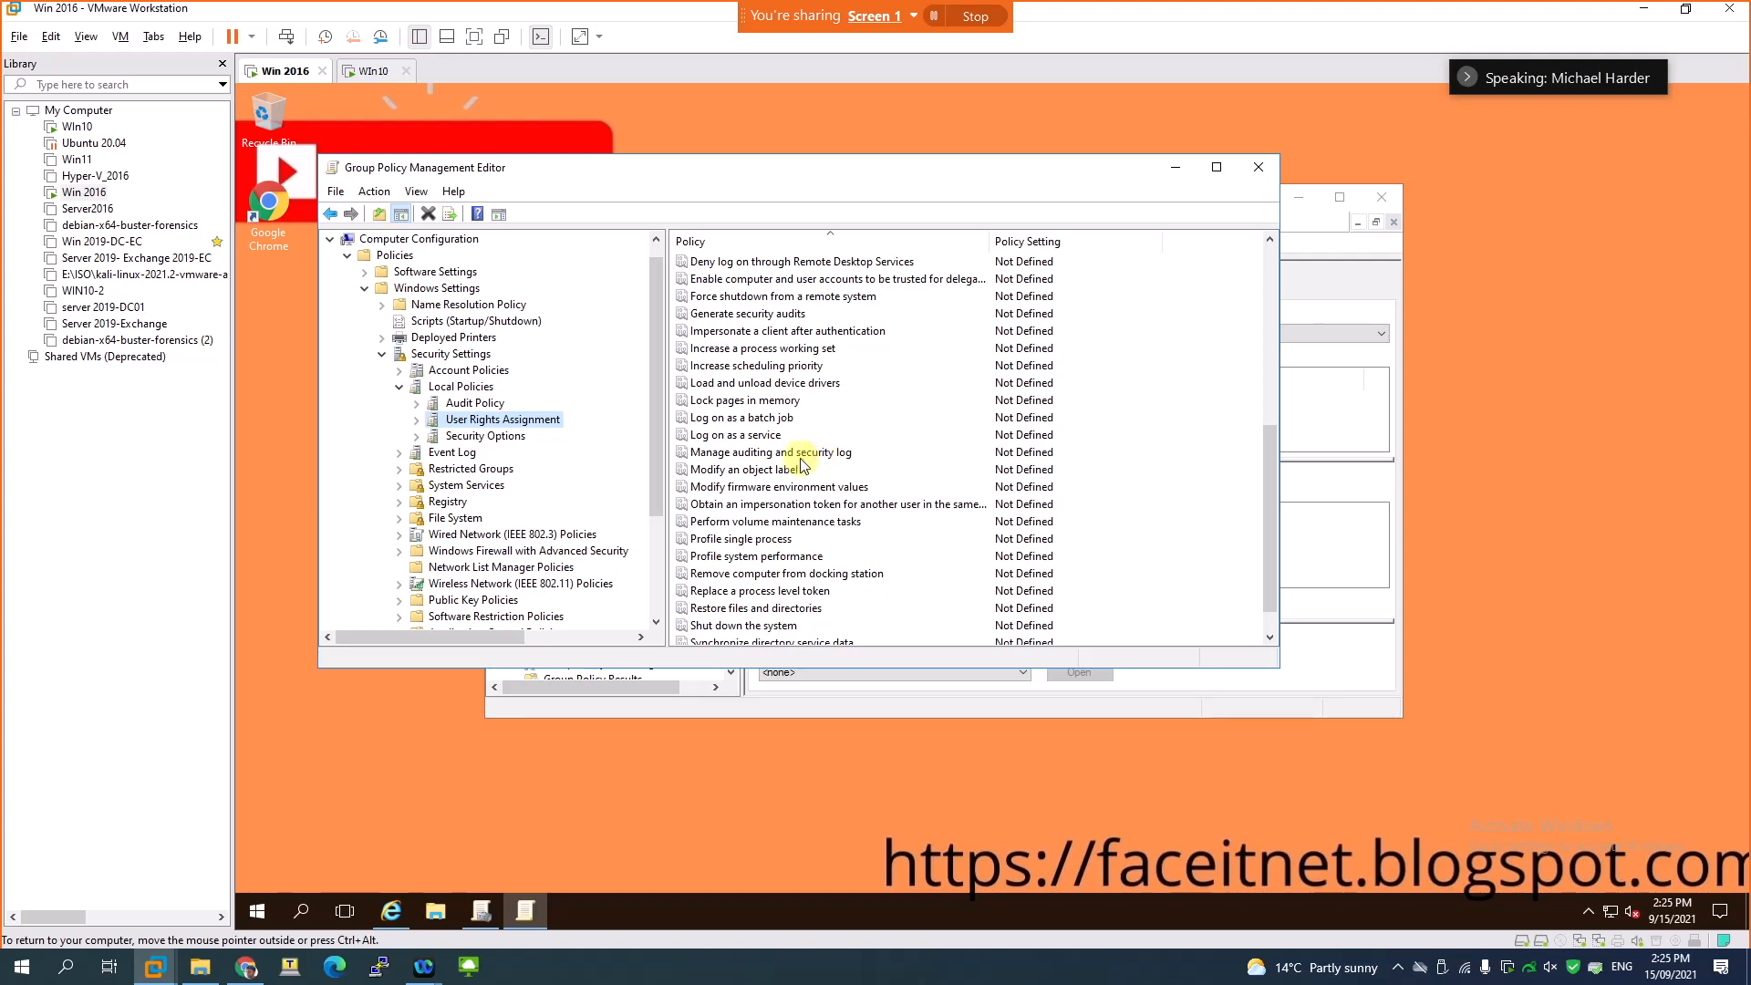
scroll(764, 491, down, 1)
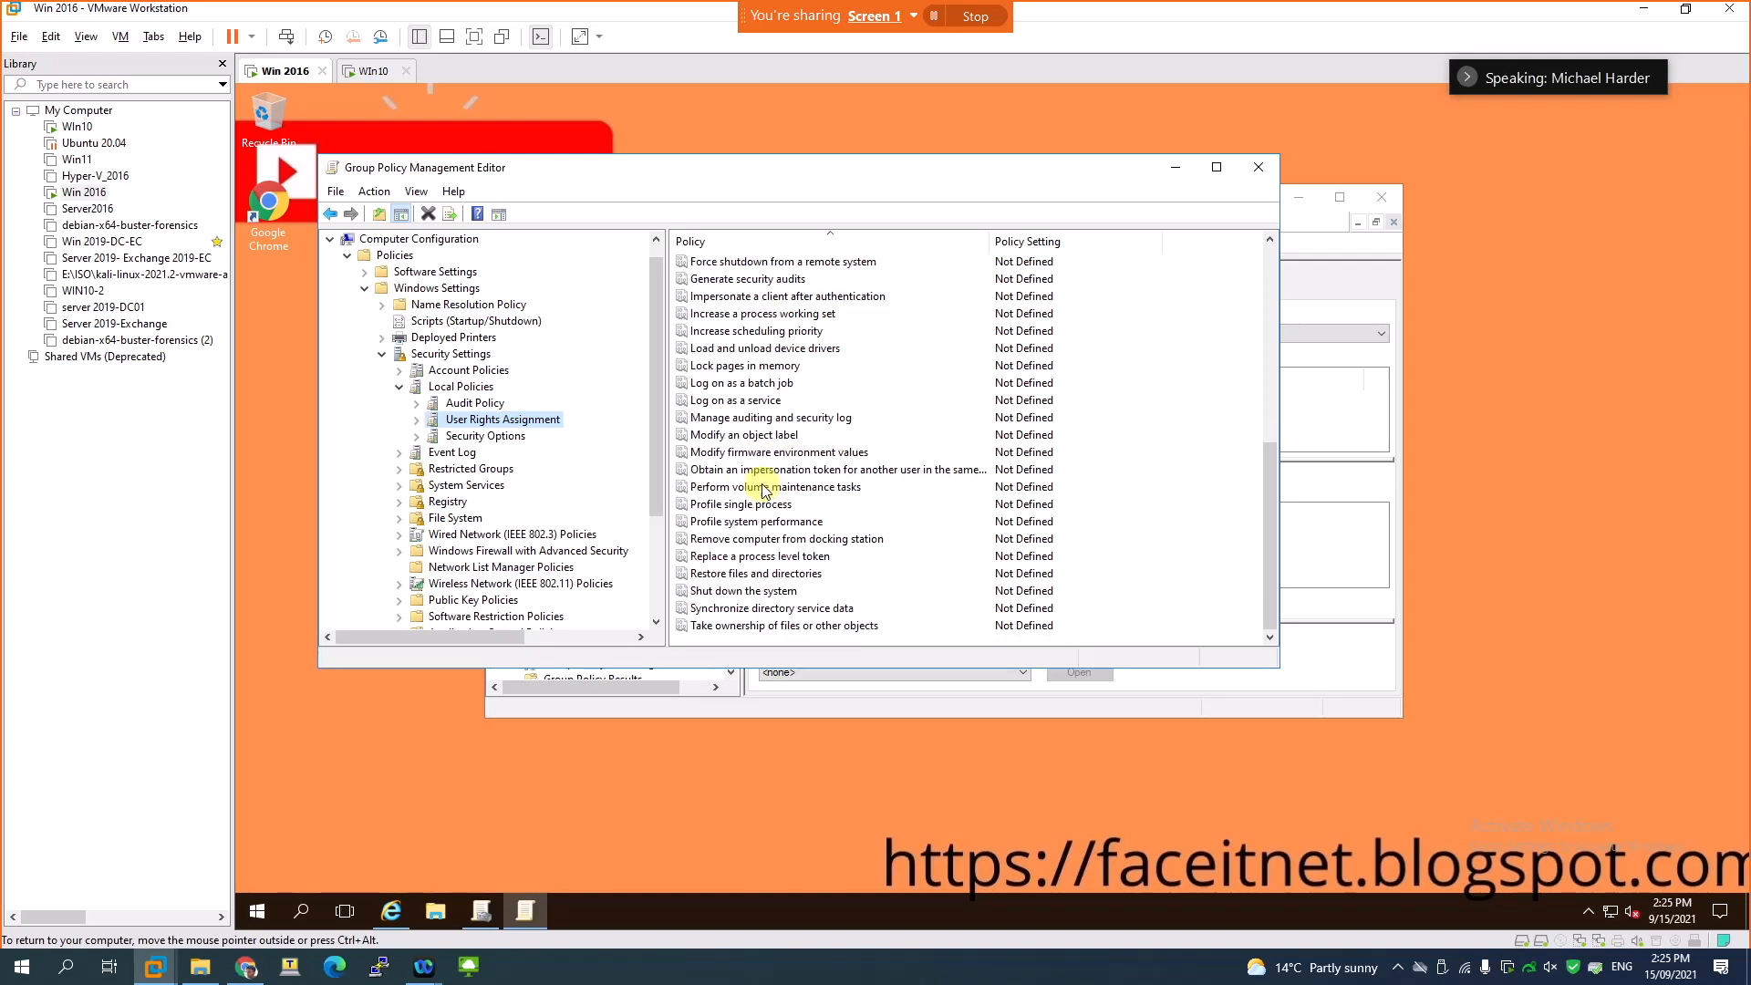
scroll(764, 491, up, 4)
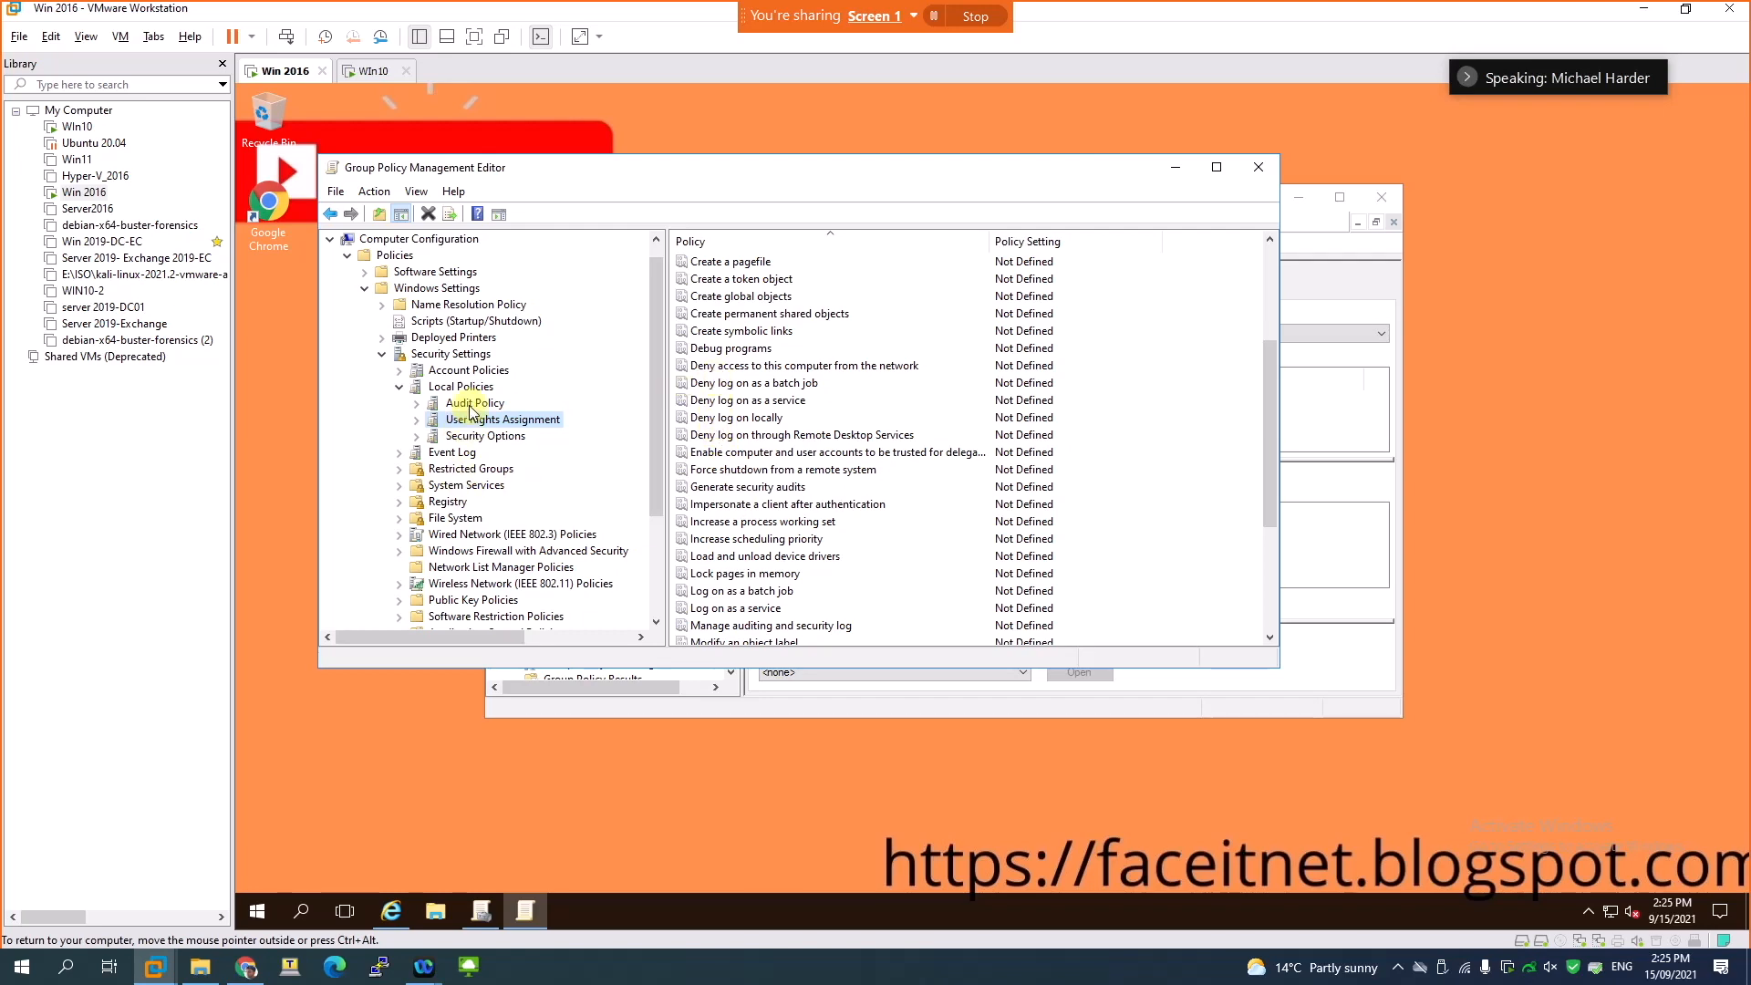
- Open the "Network security: Do not store LAN Manager hash value on next password change" policy in Security Options
click(475, 436)
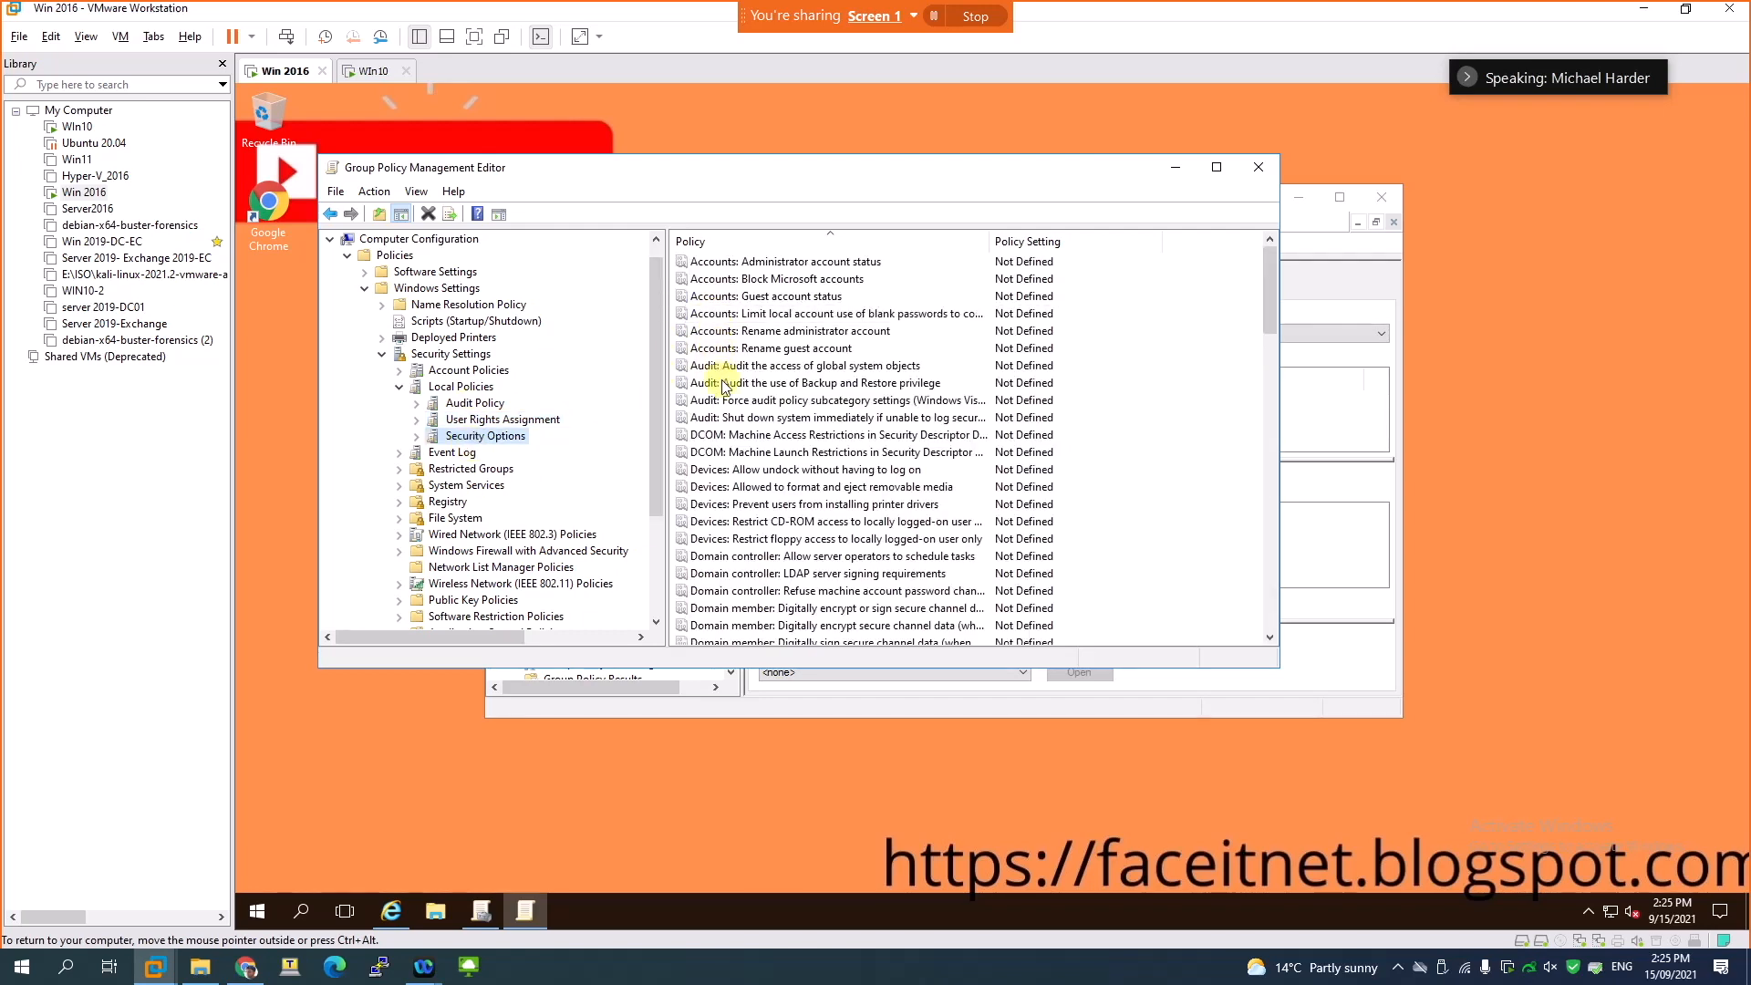
scroll(743, 470, down, 5)
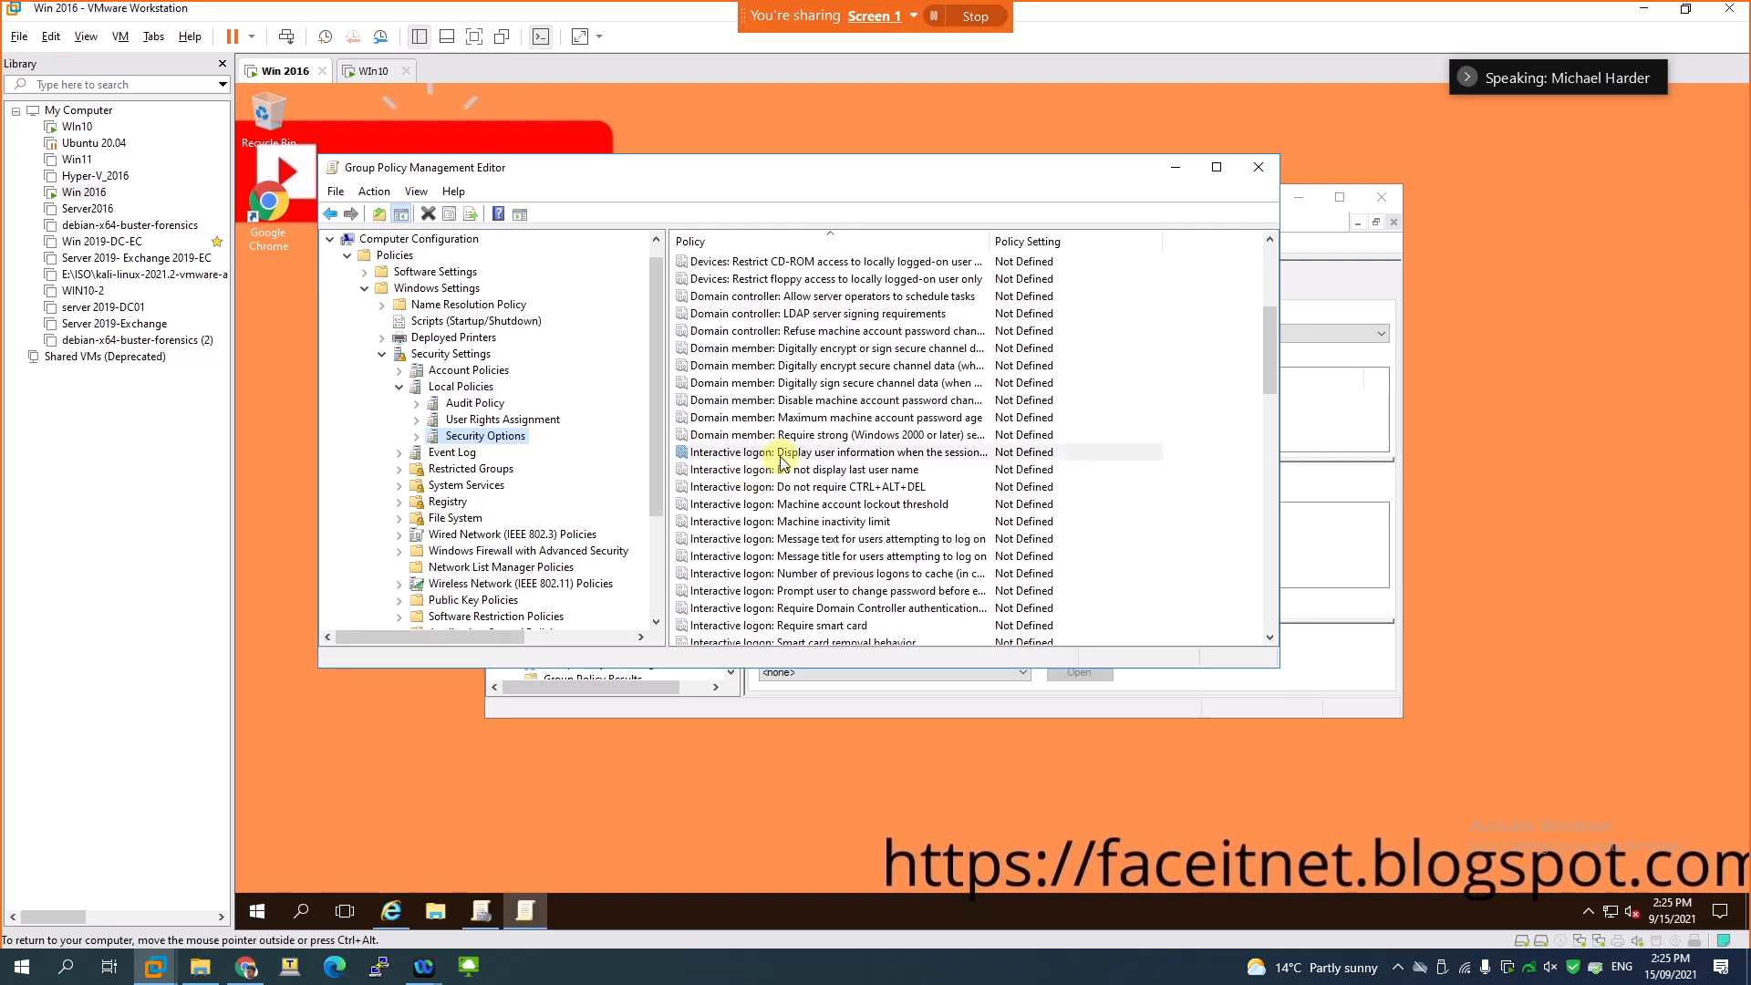
click(775, 454)
click(784, 490)
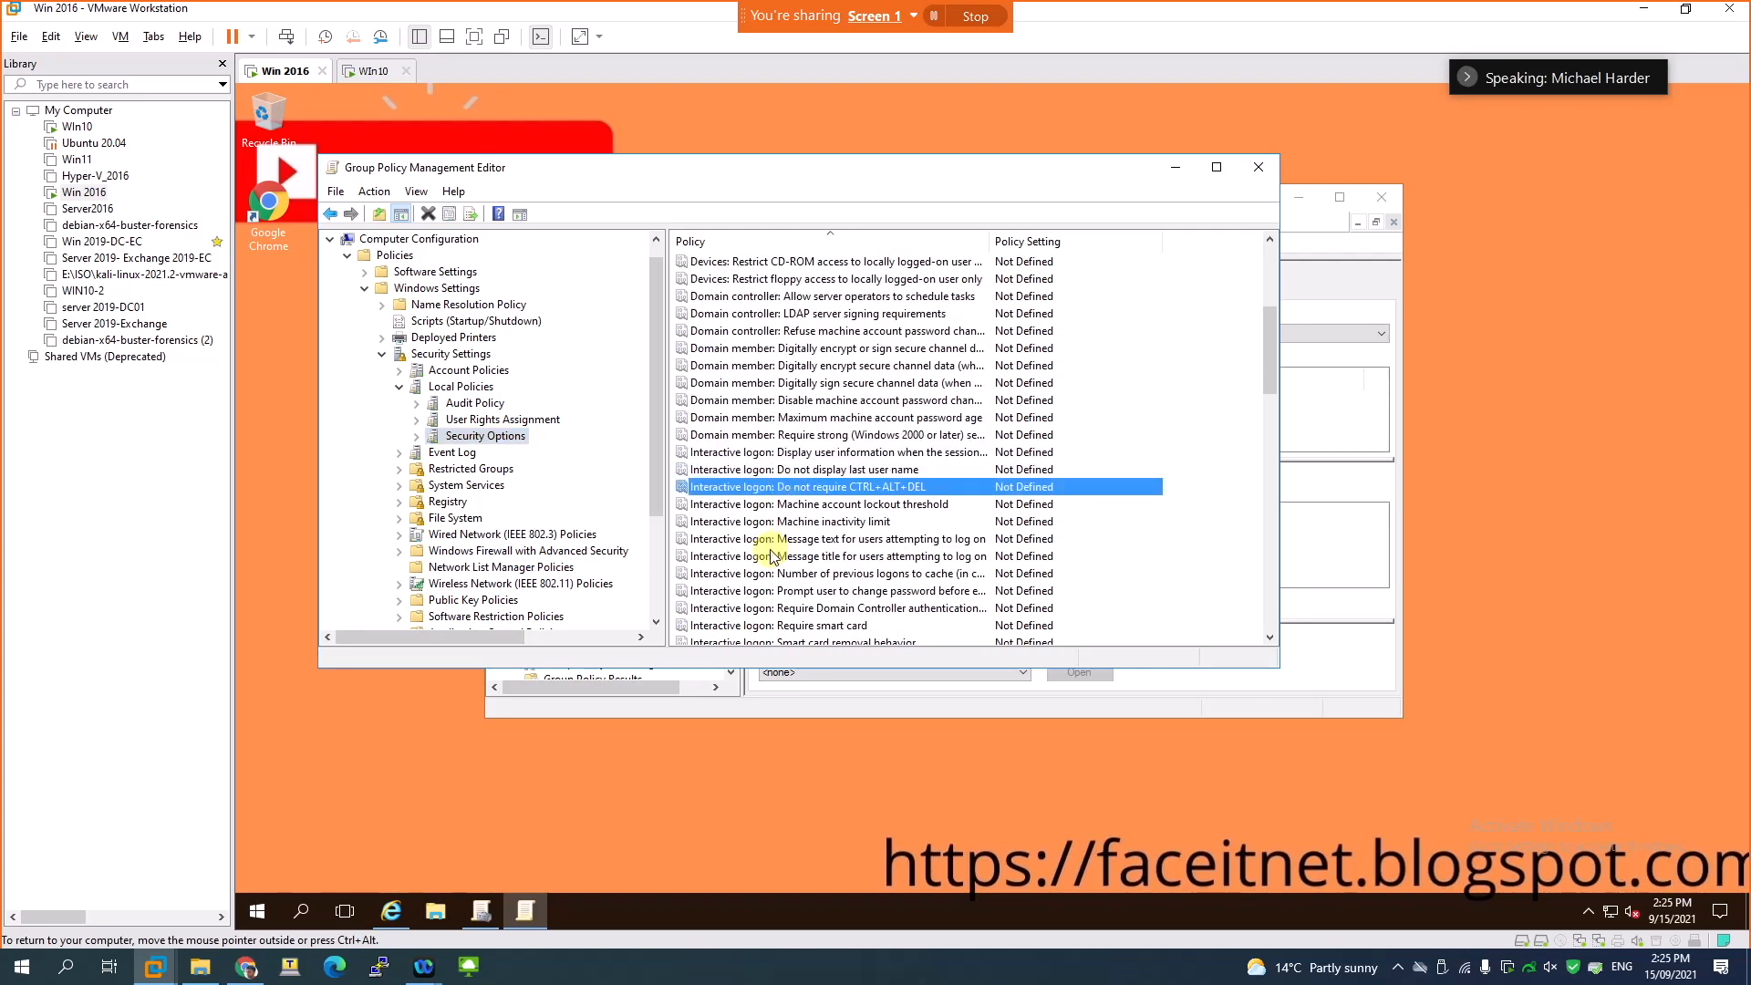
scroll(773, 557, down, 5)
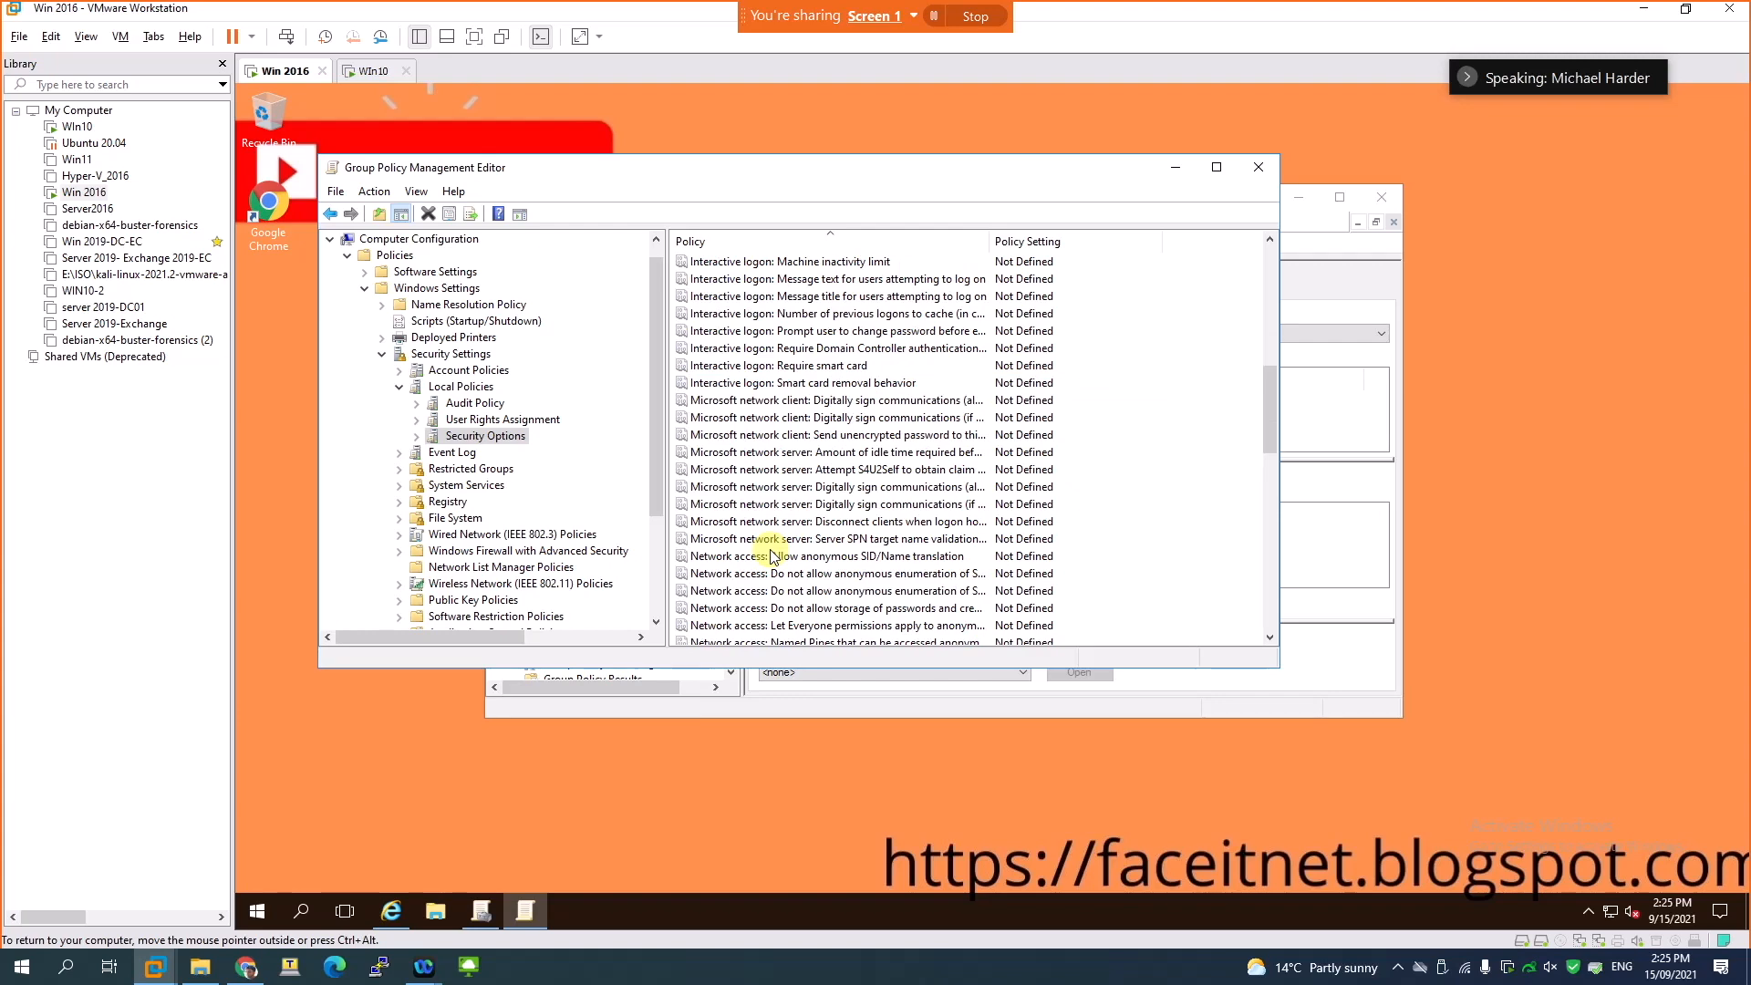
scroll(774, 556, up, 2)
scroll(773, 557, up, 2)
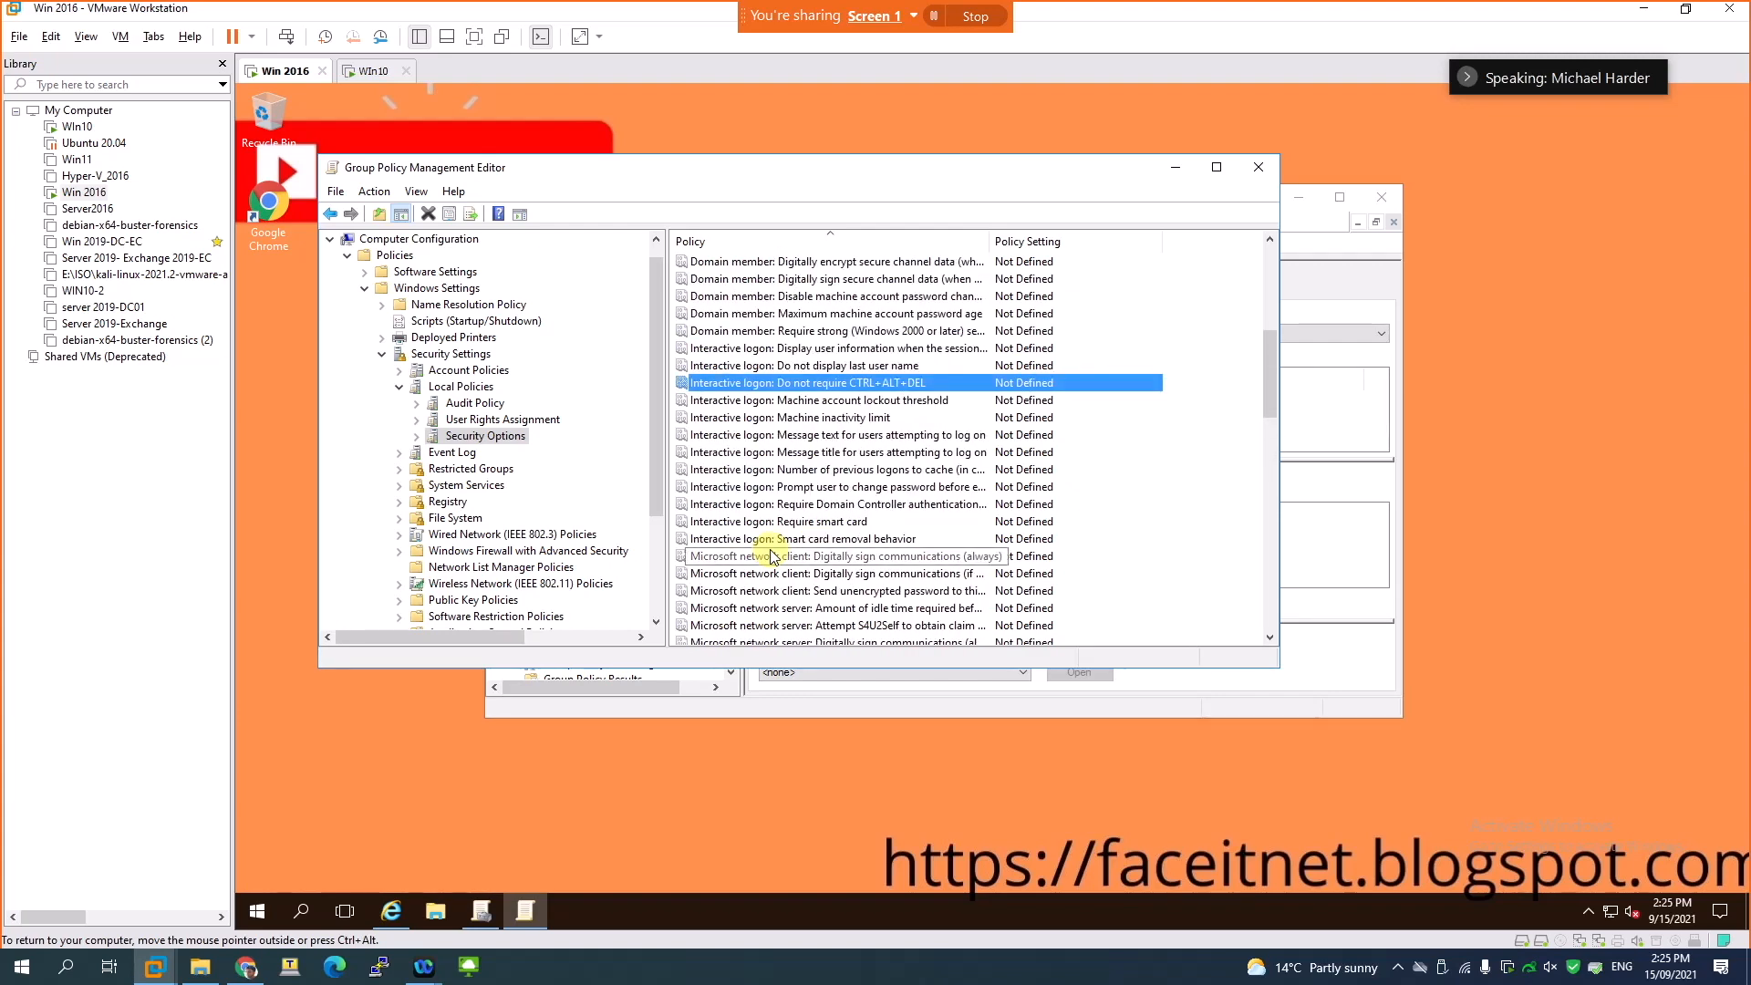
scroll(773, 556, down, 2)
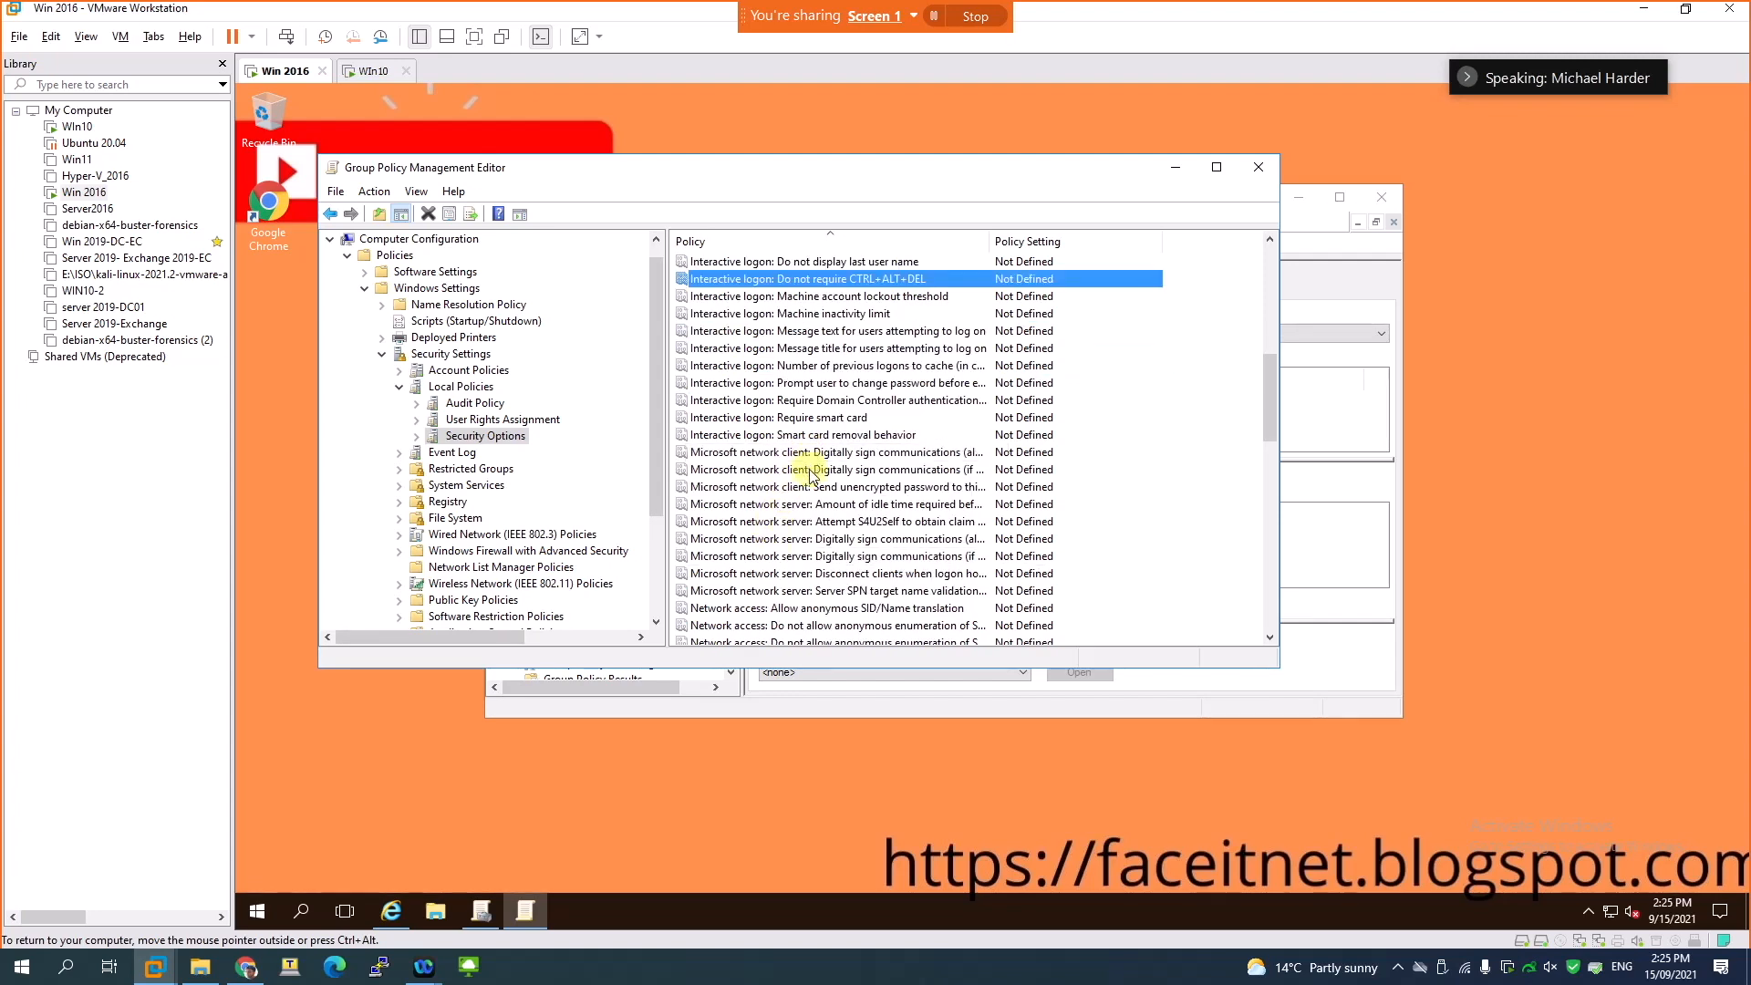
scroll(808, 550, down, 2)
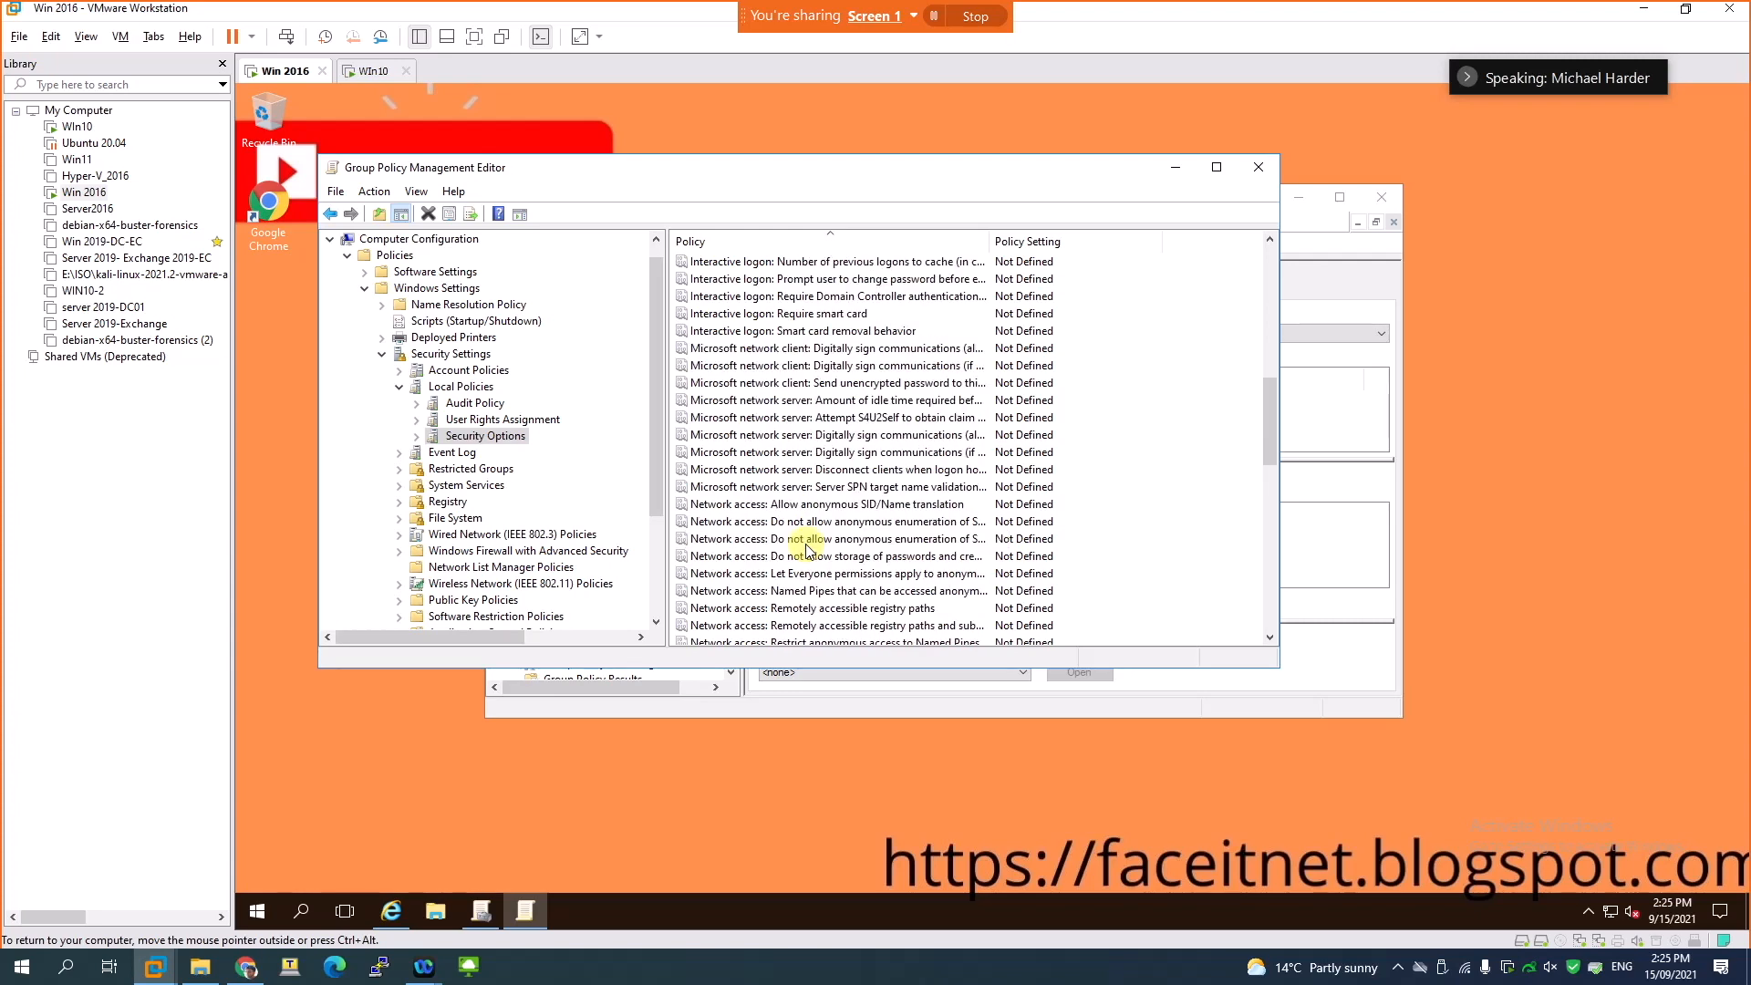
scroll(806, 550, down, 4)
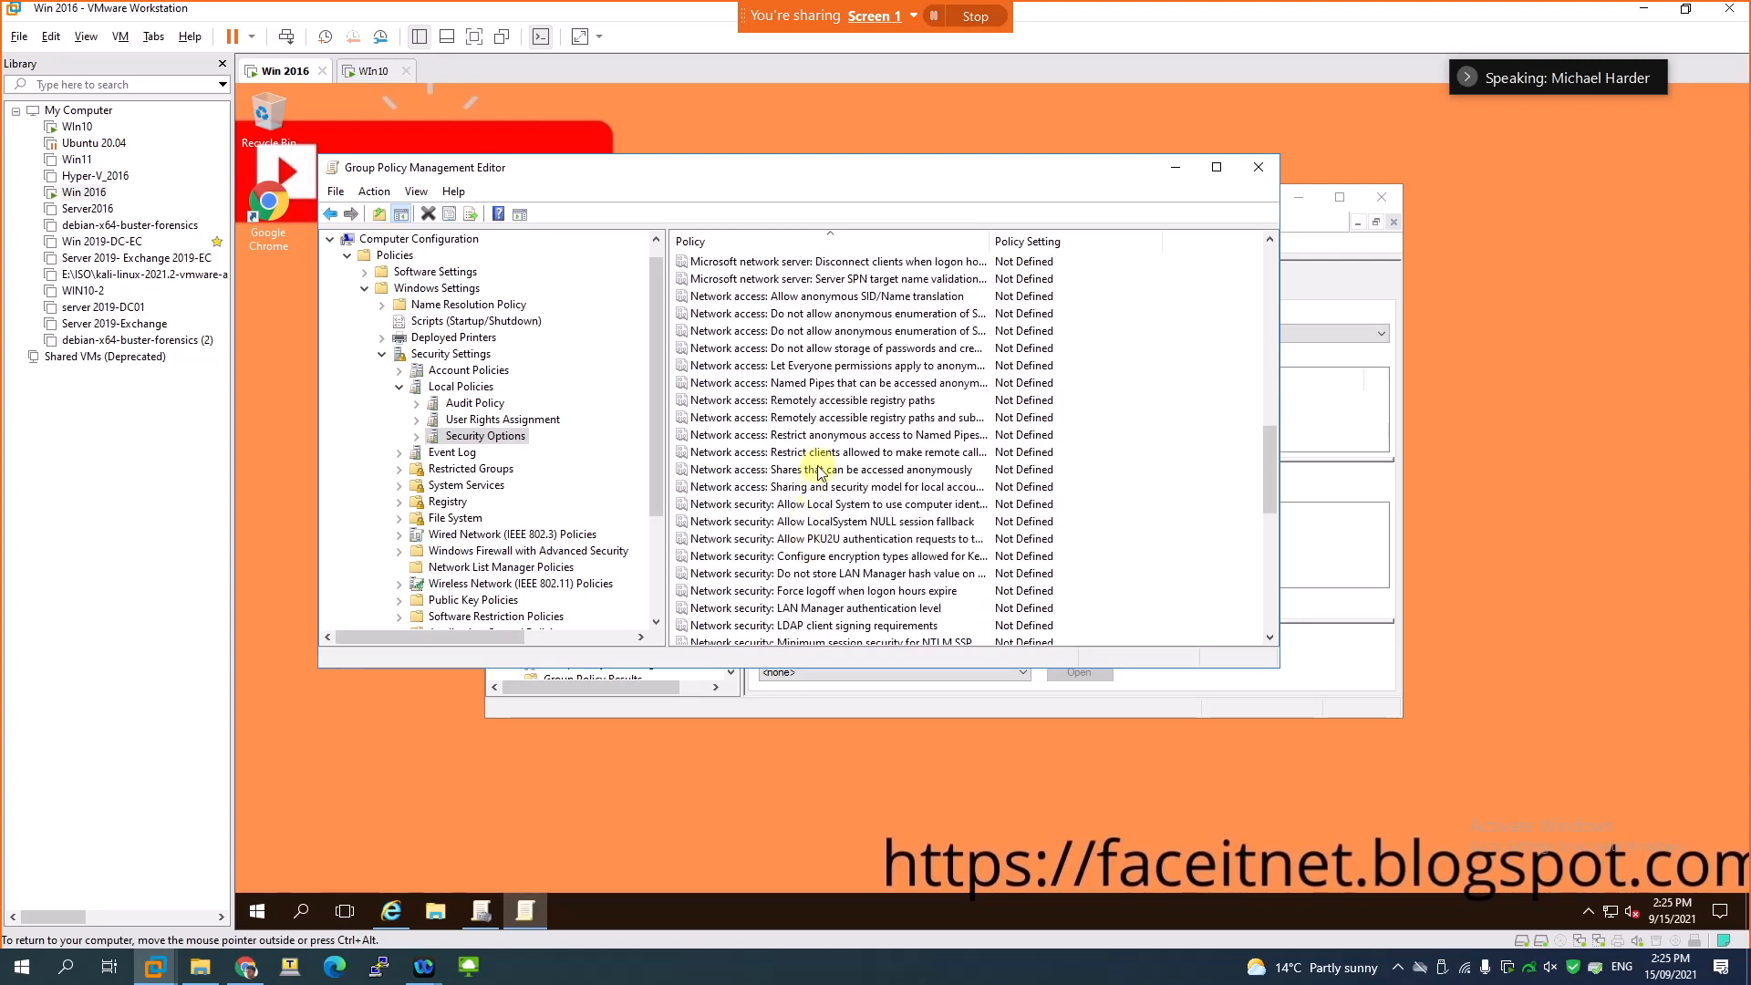
click(821, 574)
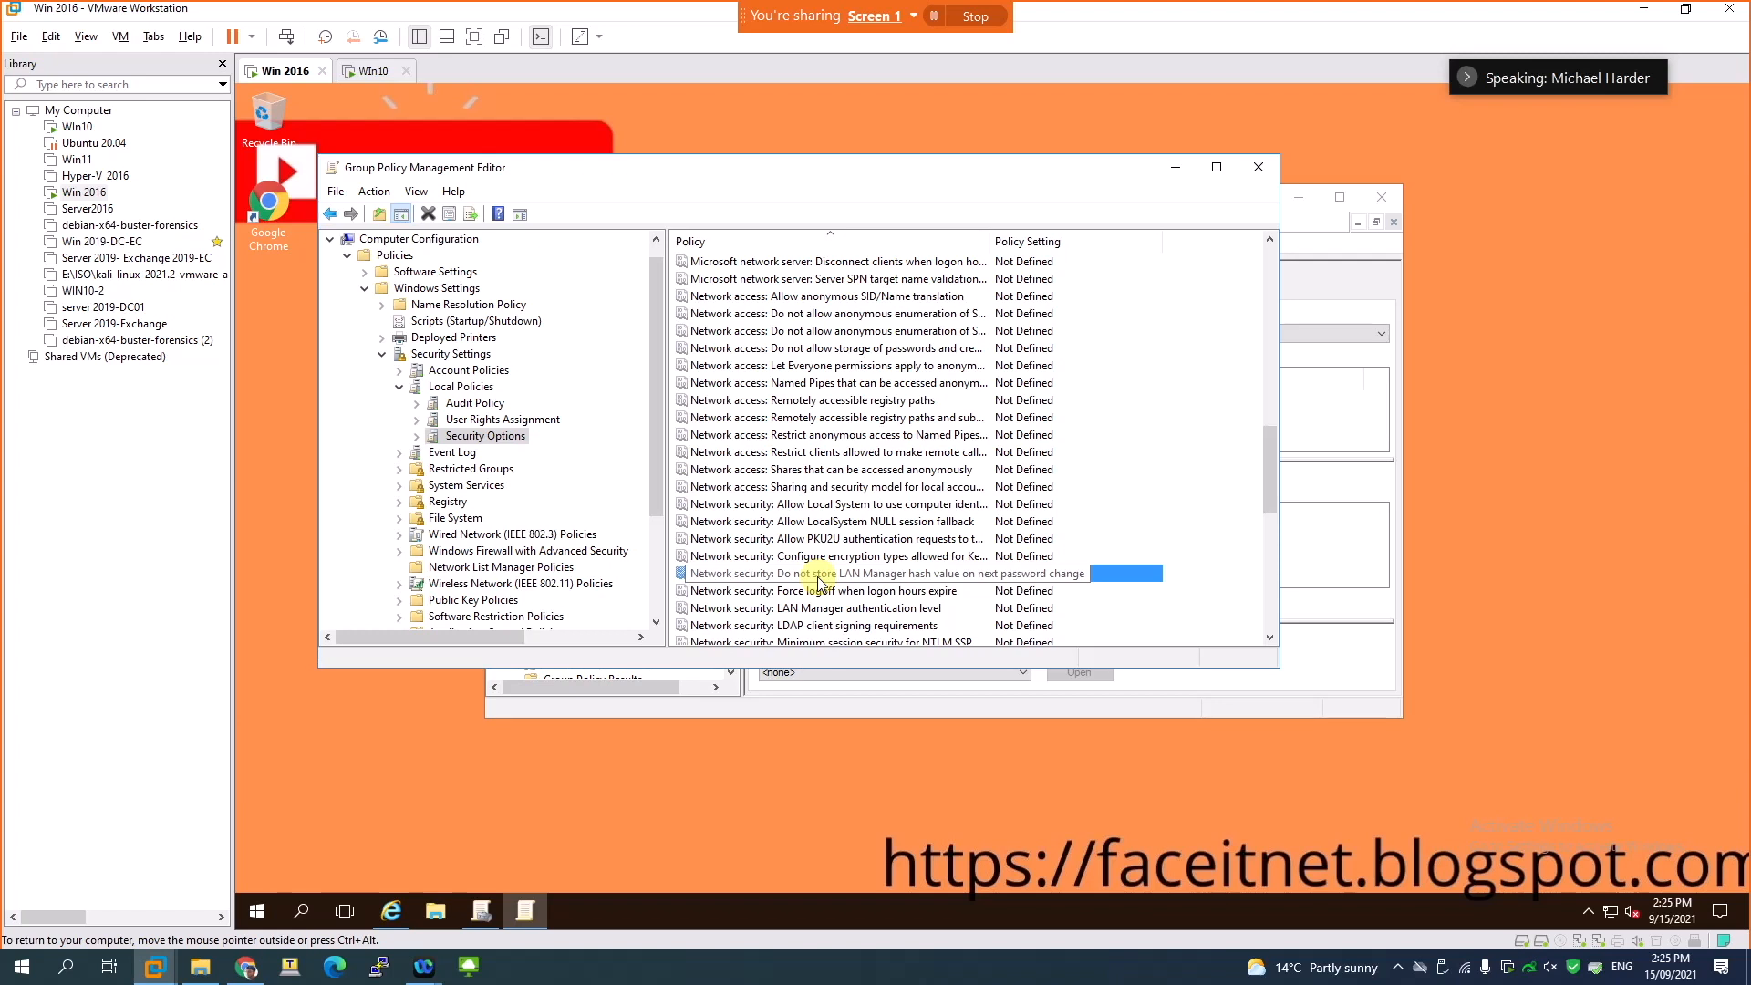
double_click(817, 574)
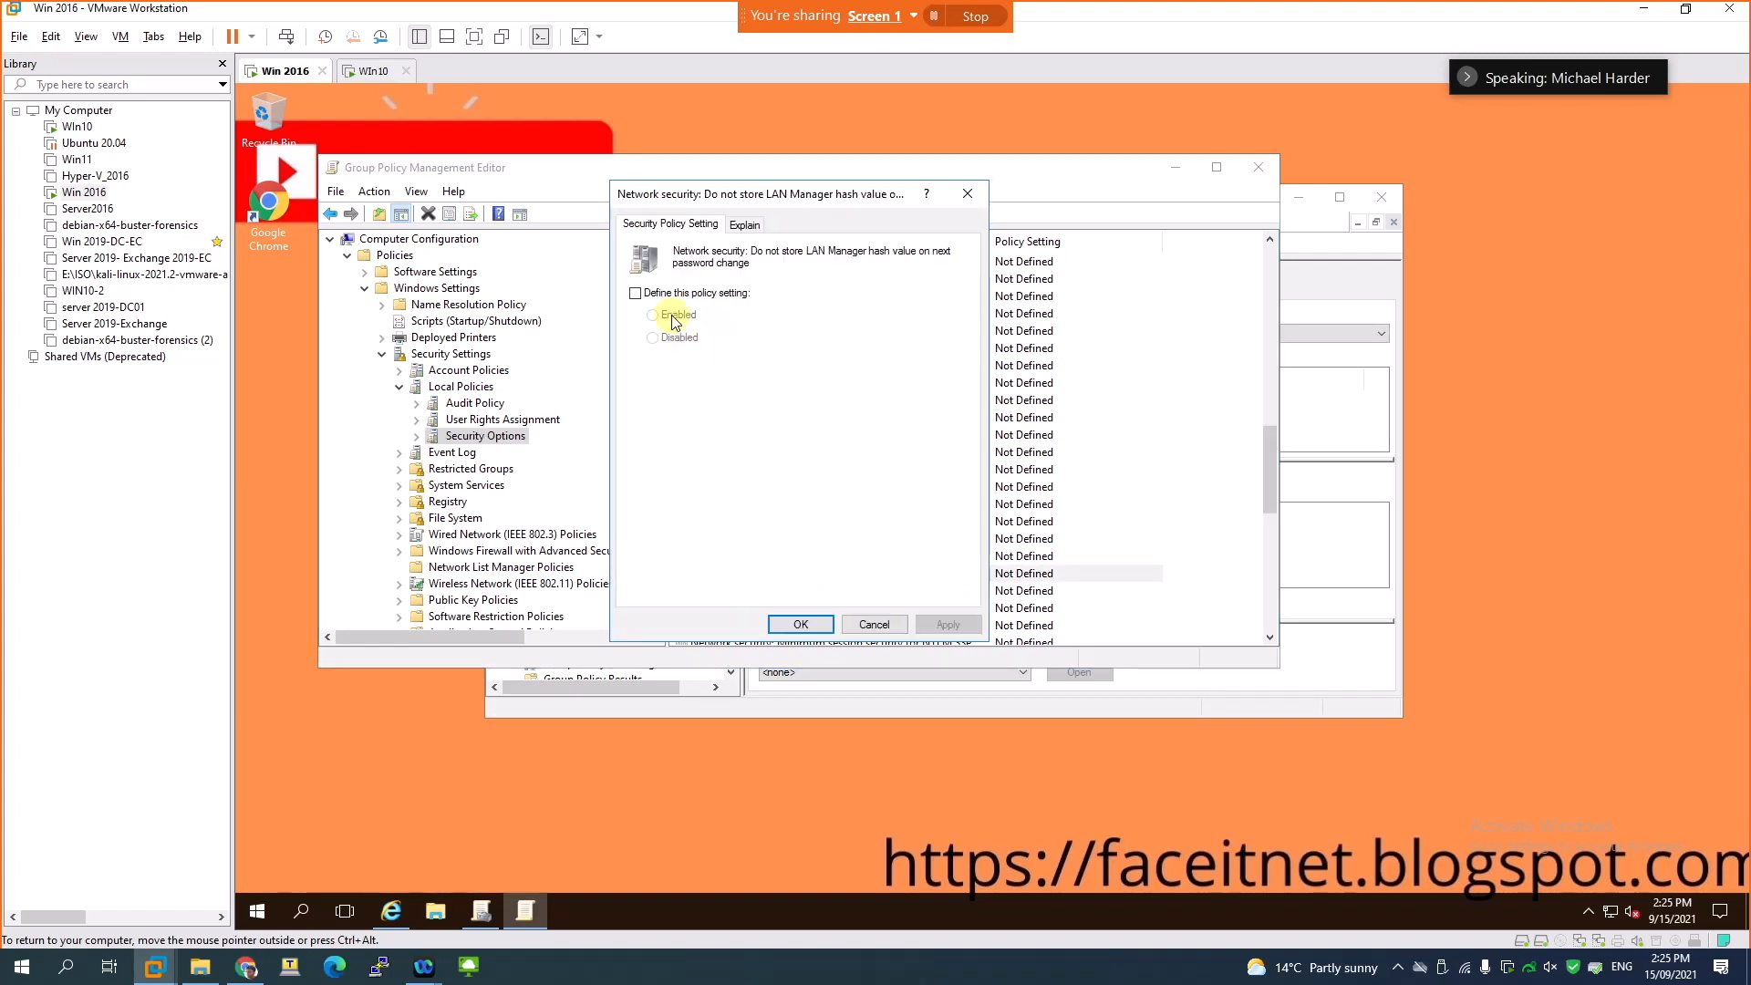
- Read the explanation of the LAN Manager hash policy, highlighting the part on what the setting determines
click(744, 224)
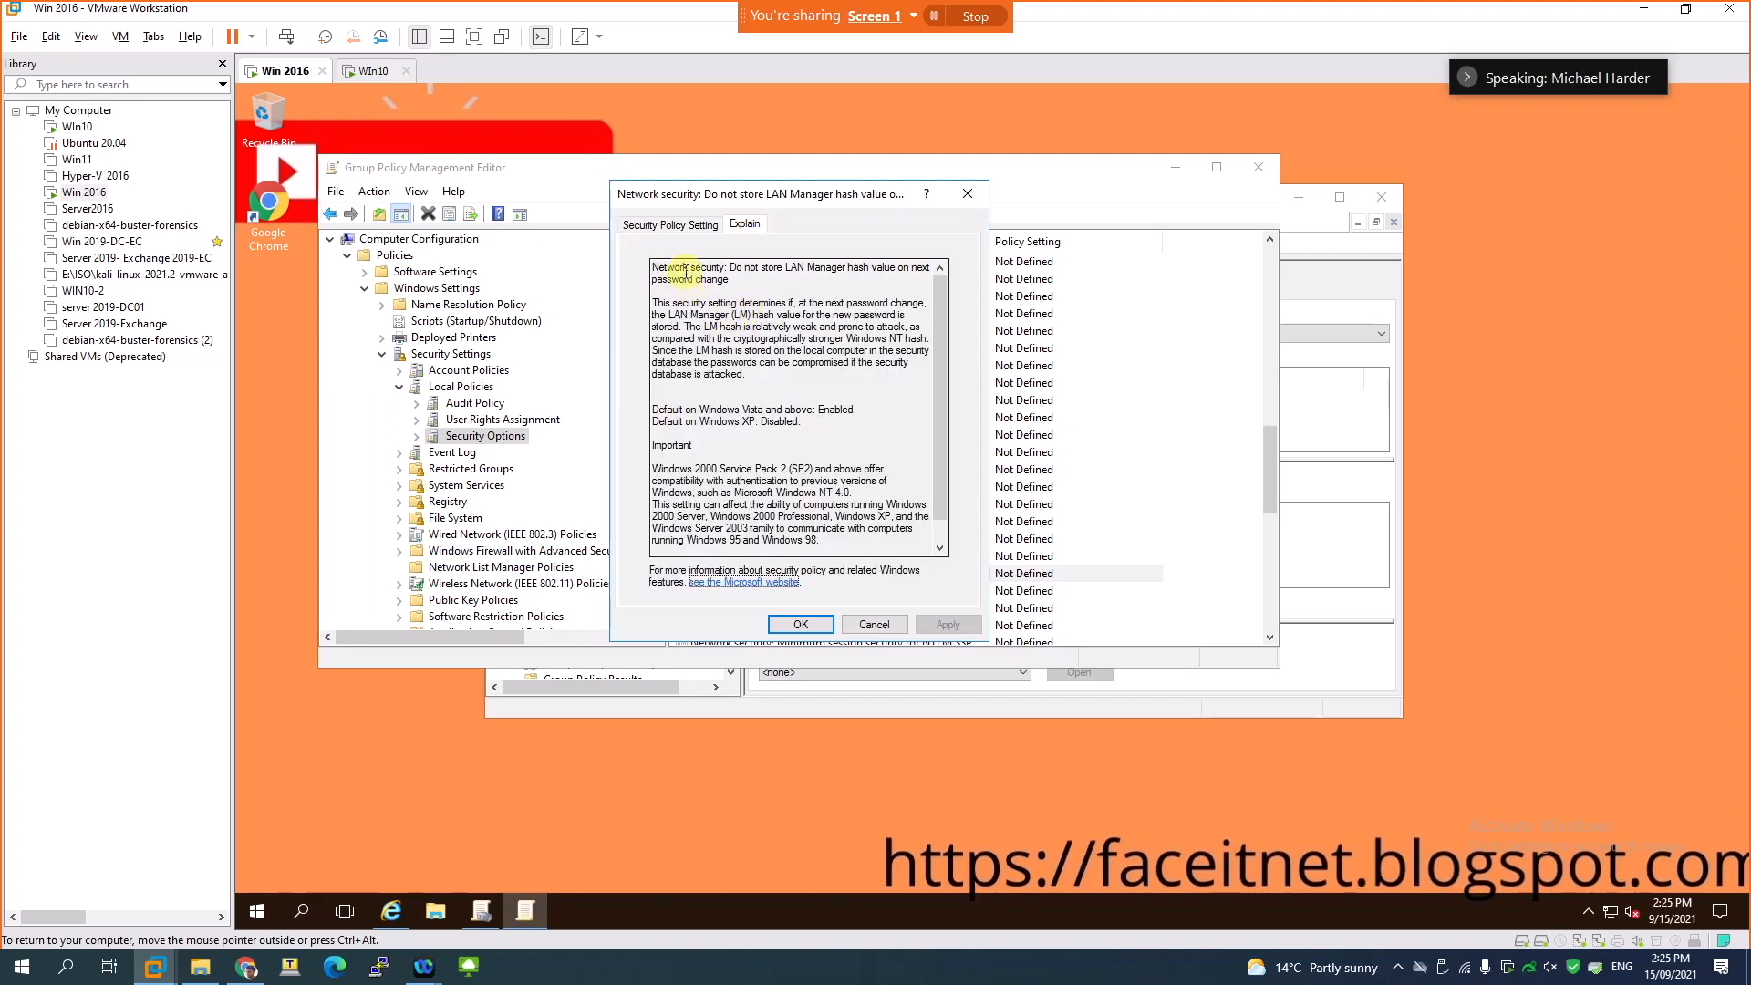
drag(691, 301, 809, 326)
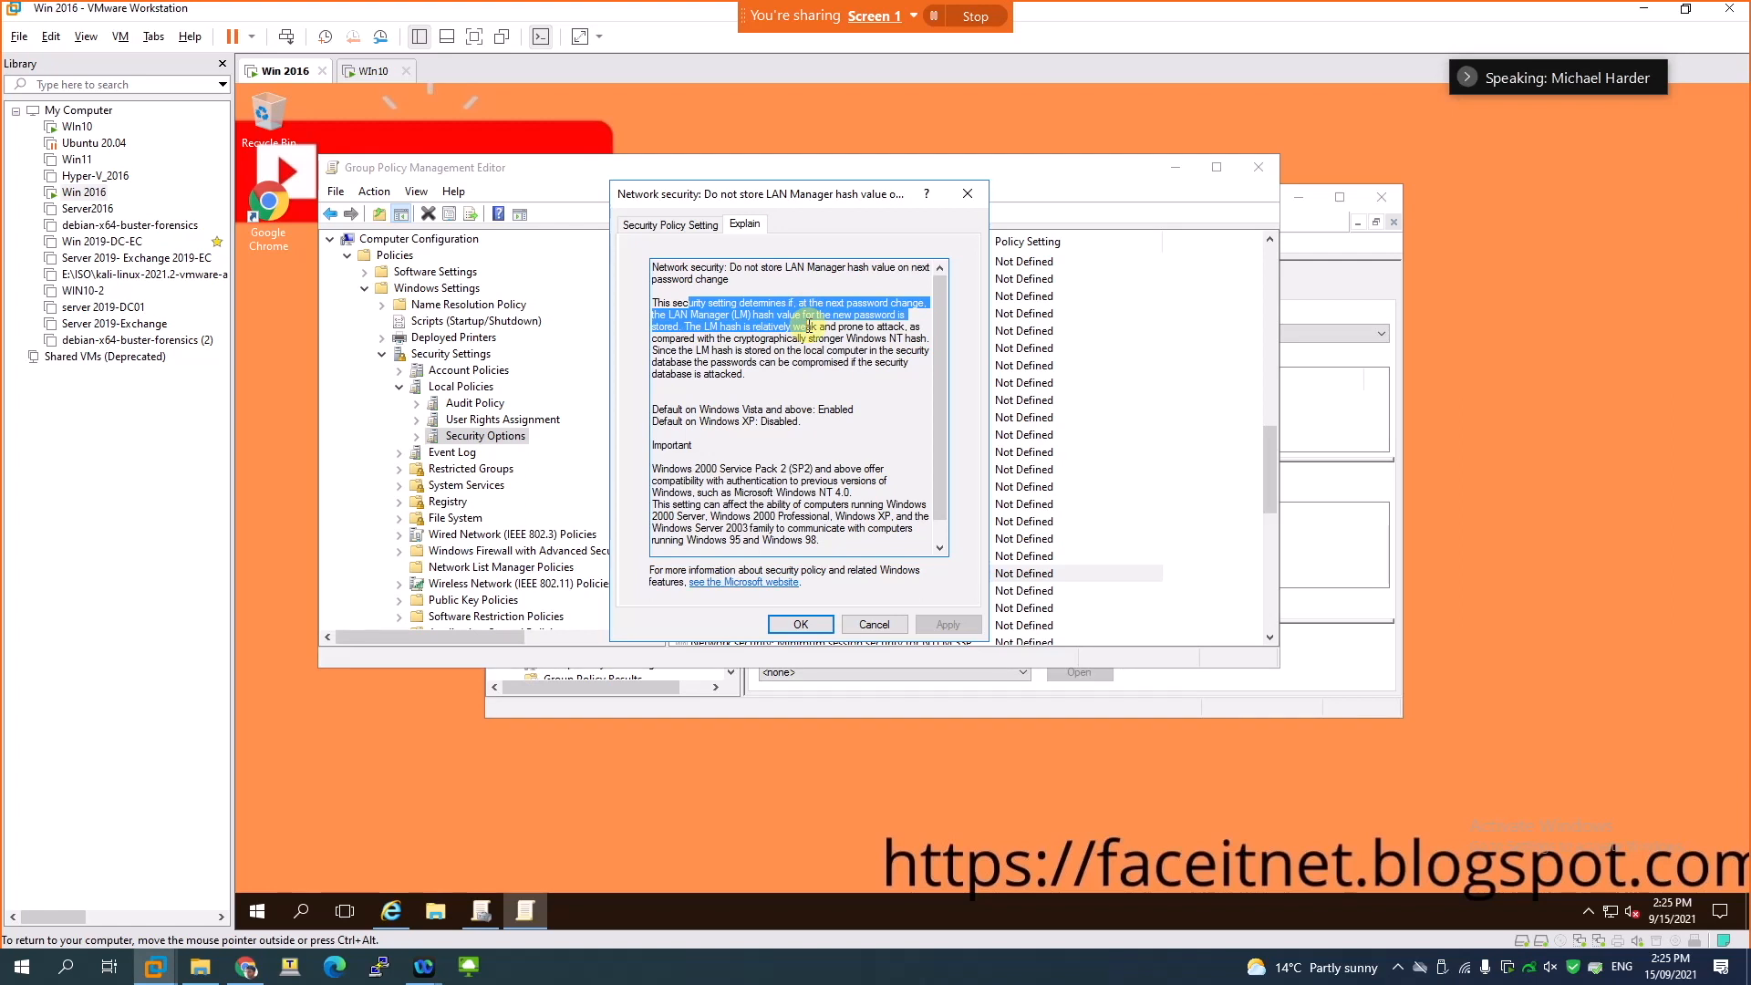
click(811, 350)
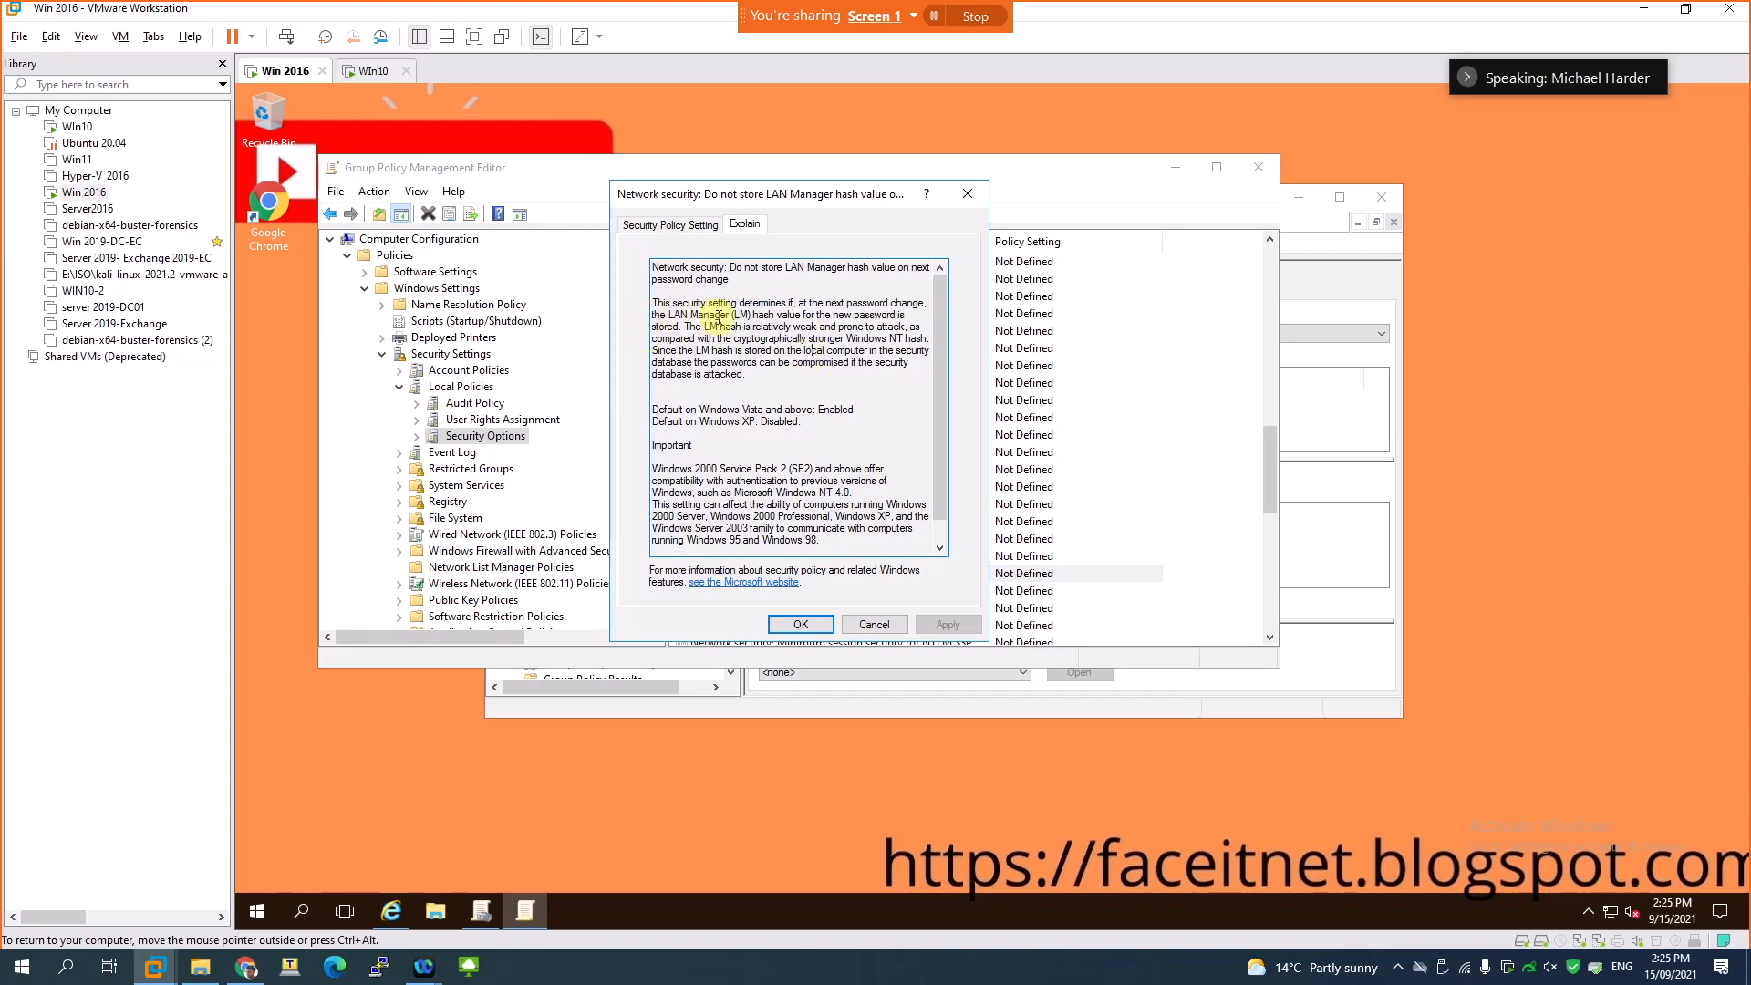
- Read the explanation of how LAN Manager hashes compare with Windows NT hashes and the risk of storing them in the local security database
drag(788, 315, 902, 364)
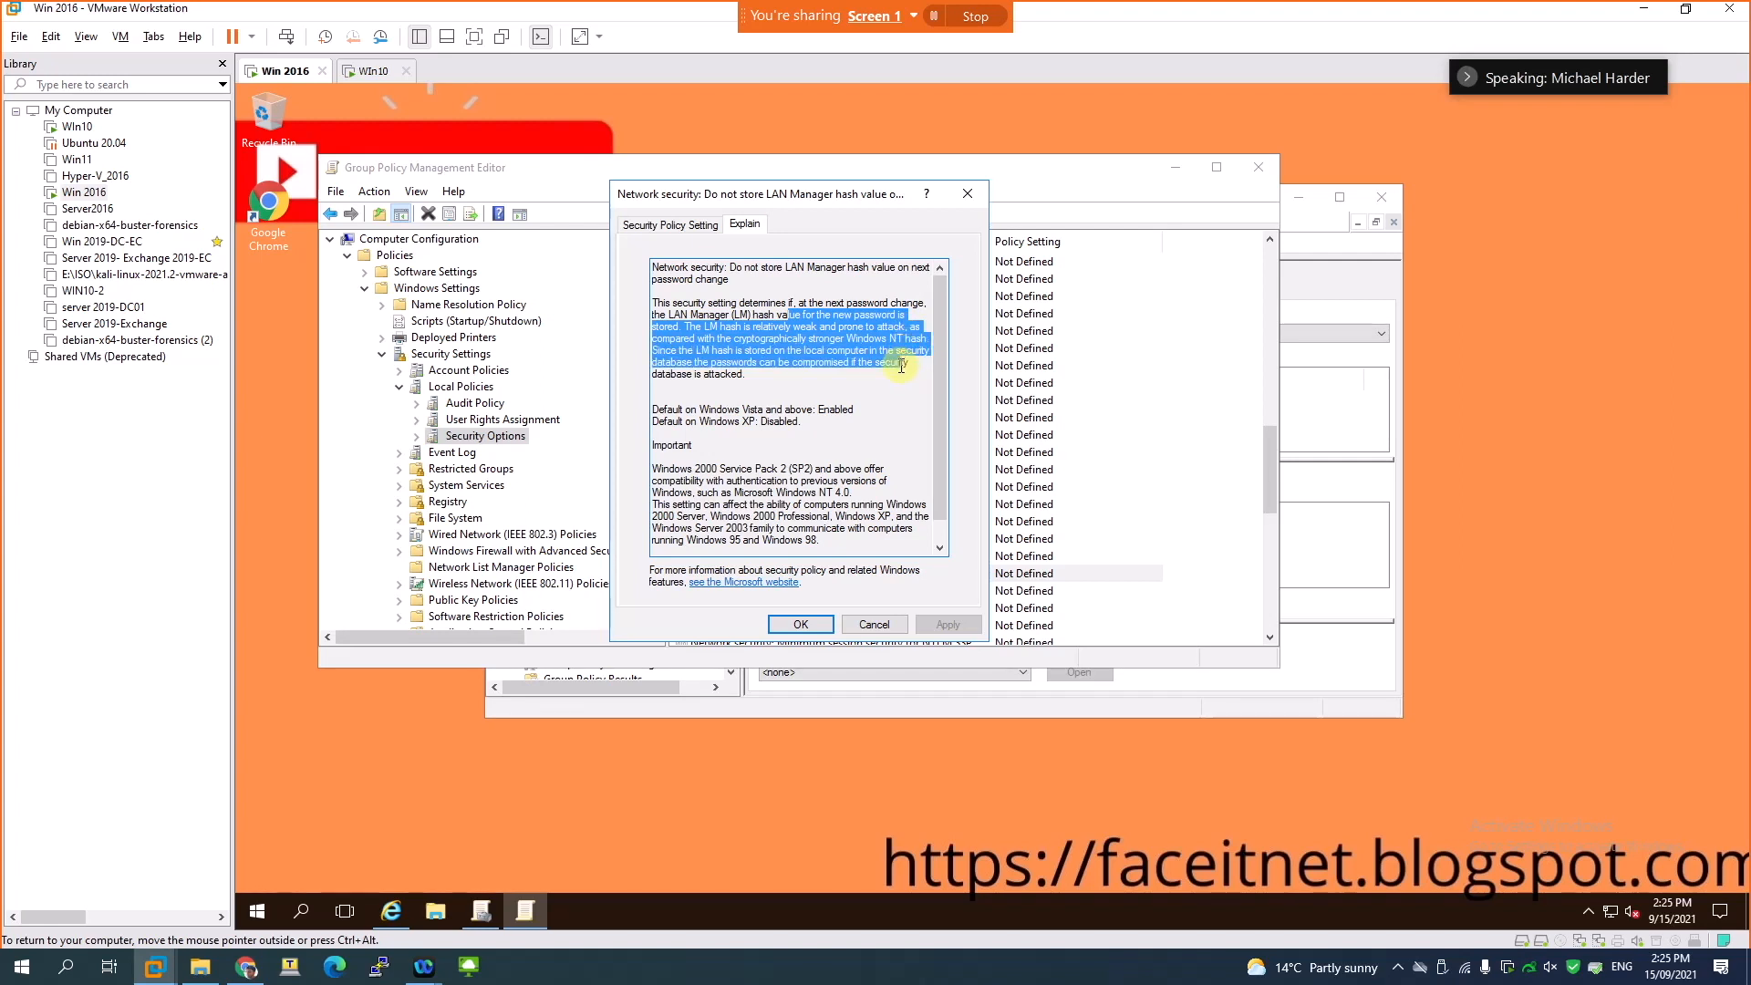
drag(901, 366, 866, 383)
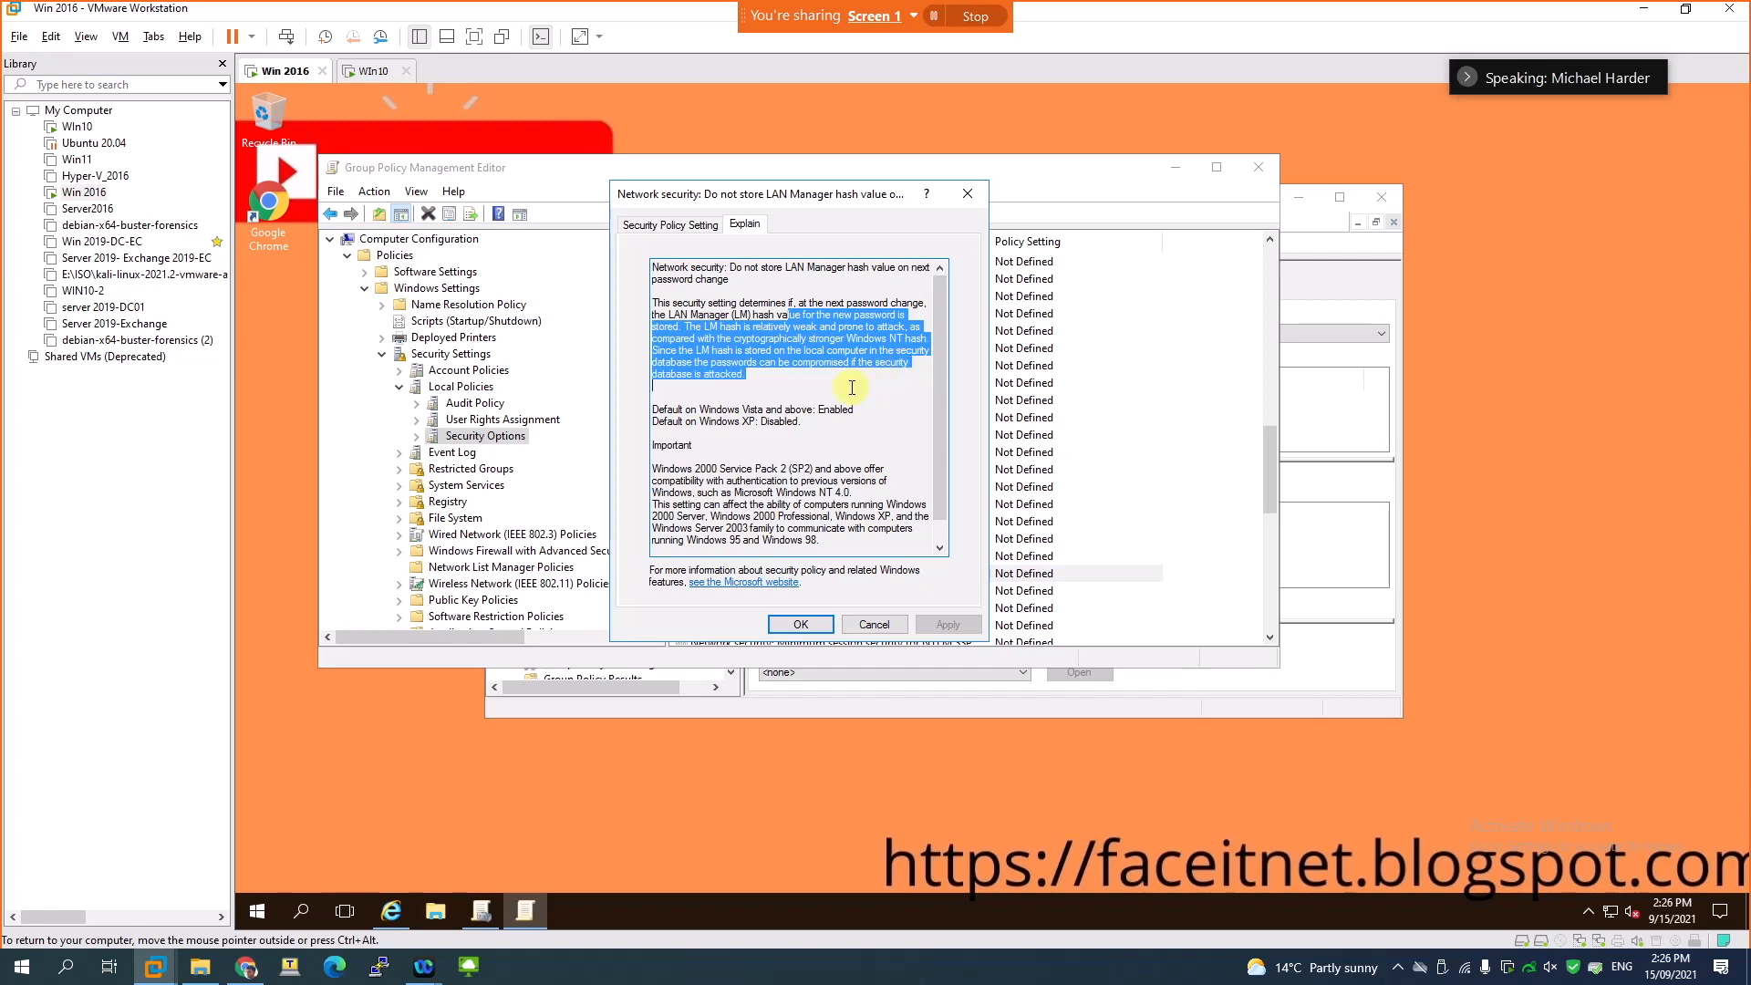
click(695, 359)
drag(690, 354, 912, 374)
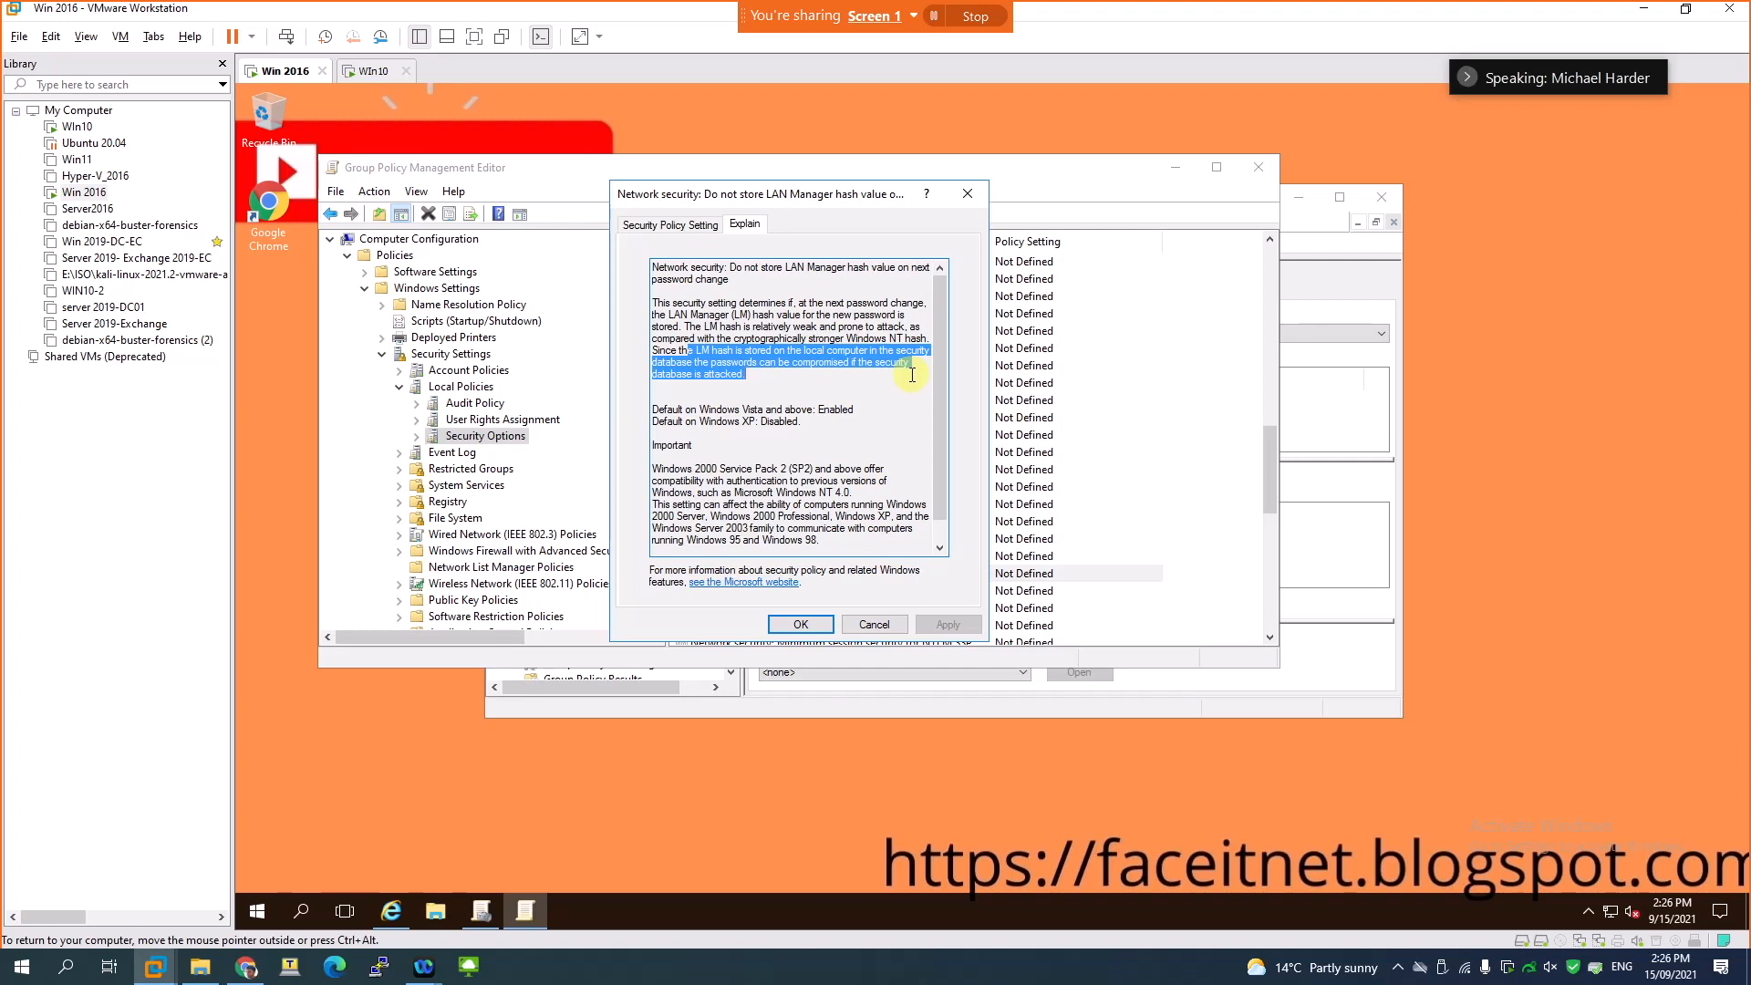
drag(909, 378, 884, 432)
click(848, 433)
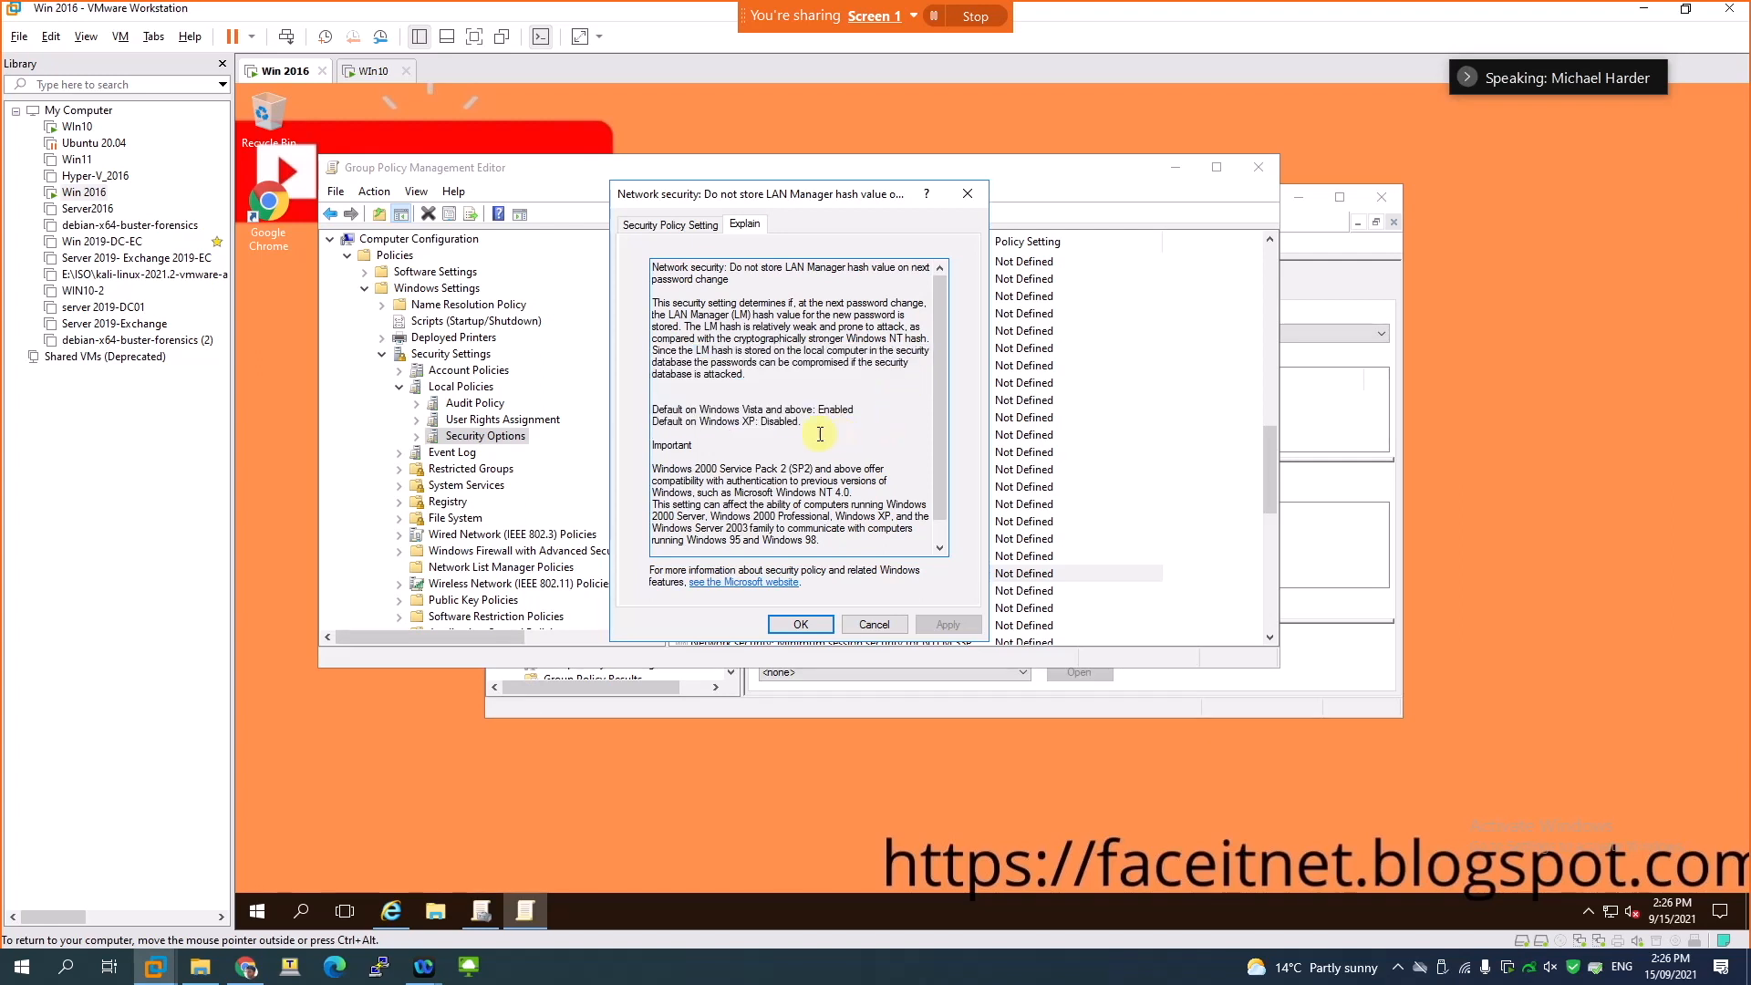
- Check the policy's default settings for Windows Vista and above and for Windows XP, and close its properties
drag(666, 410, 850, 412)
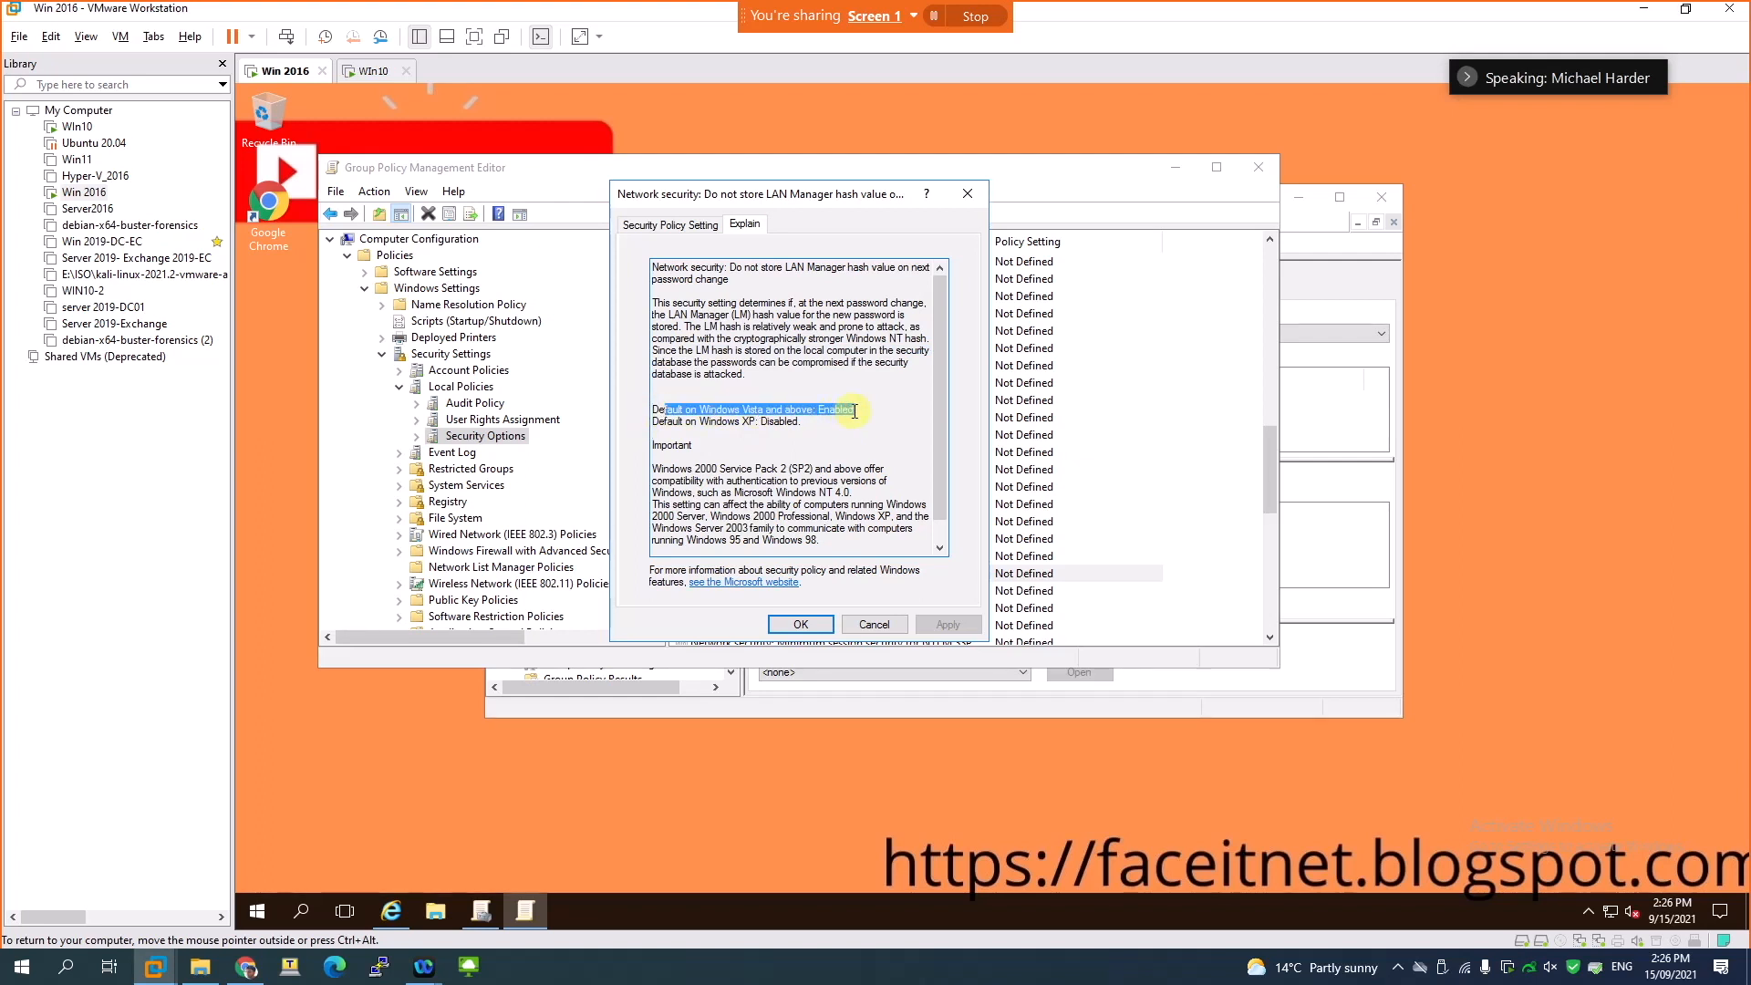
drag(666, 422, 760, 434)
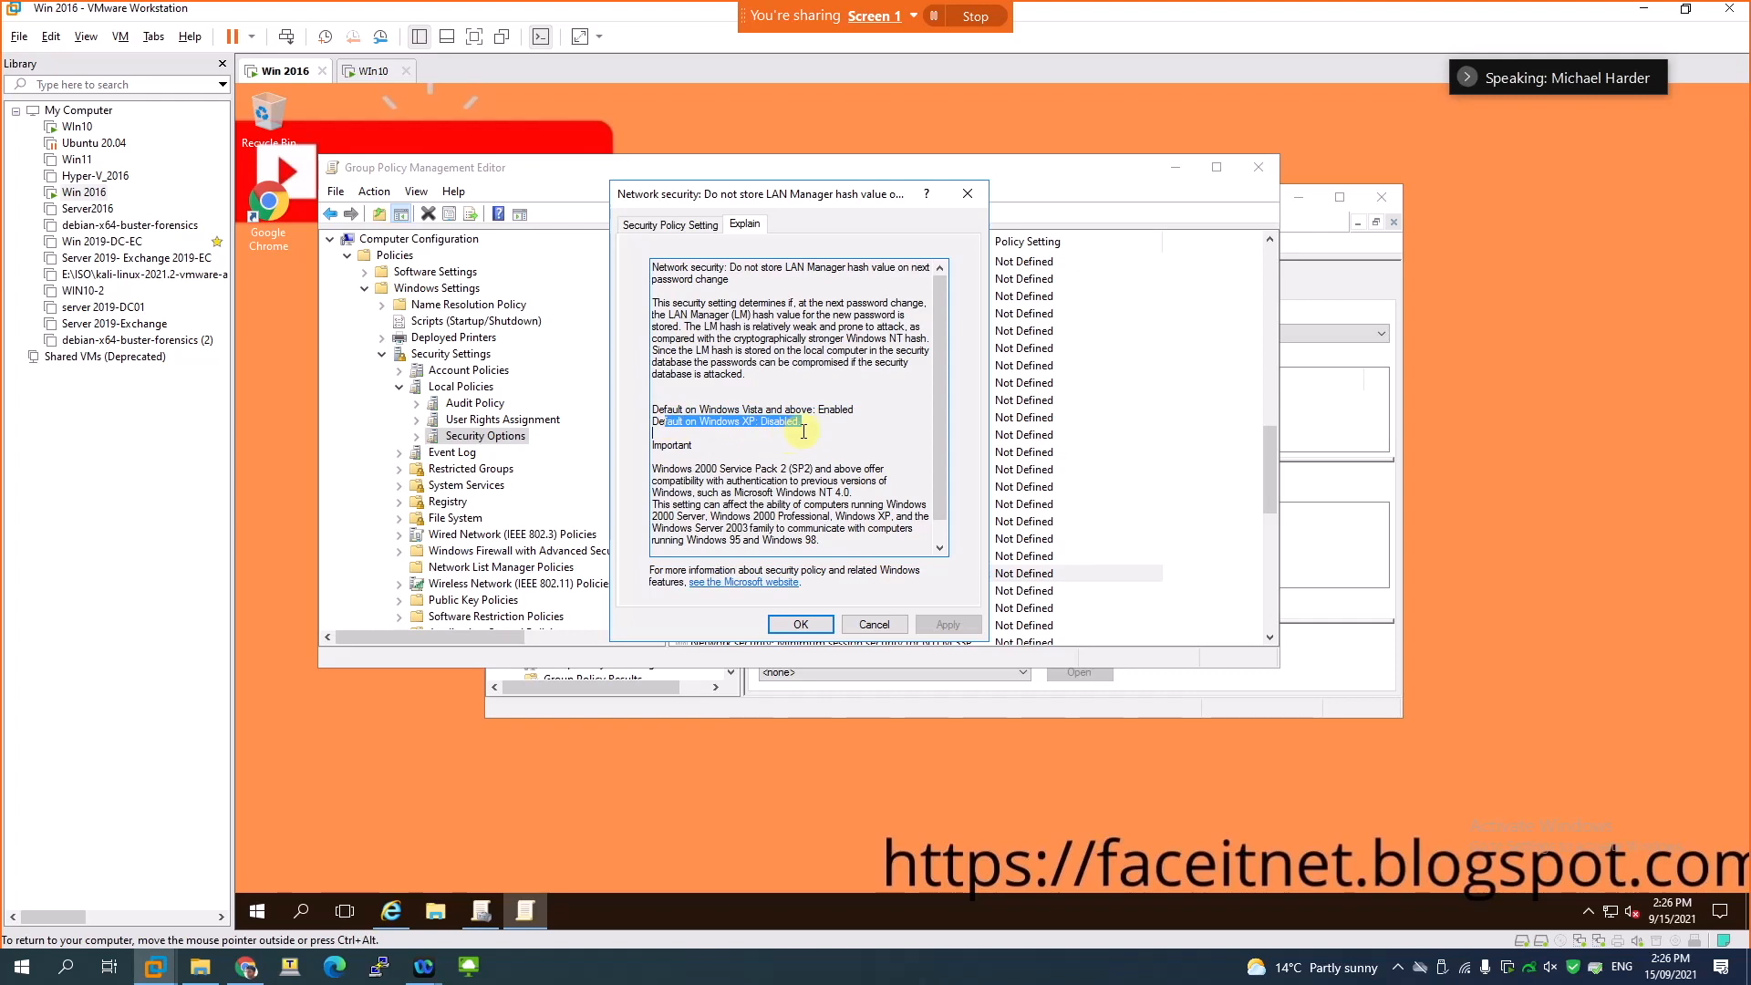
scroll(806, 429, down, 1)
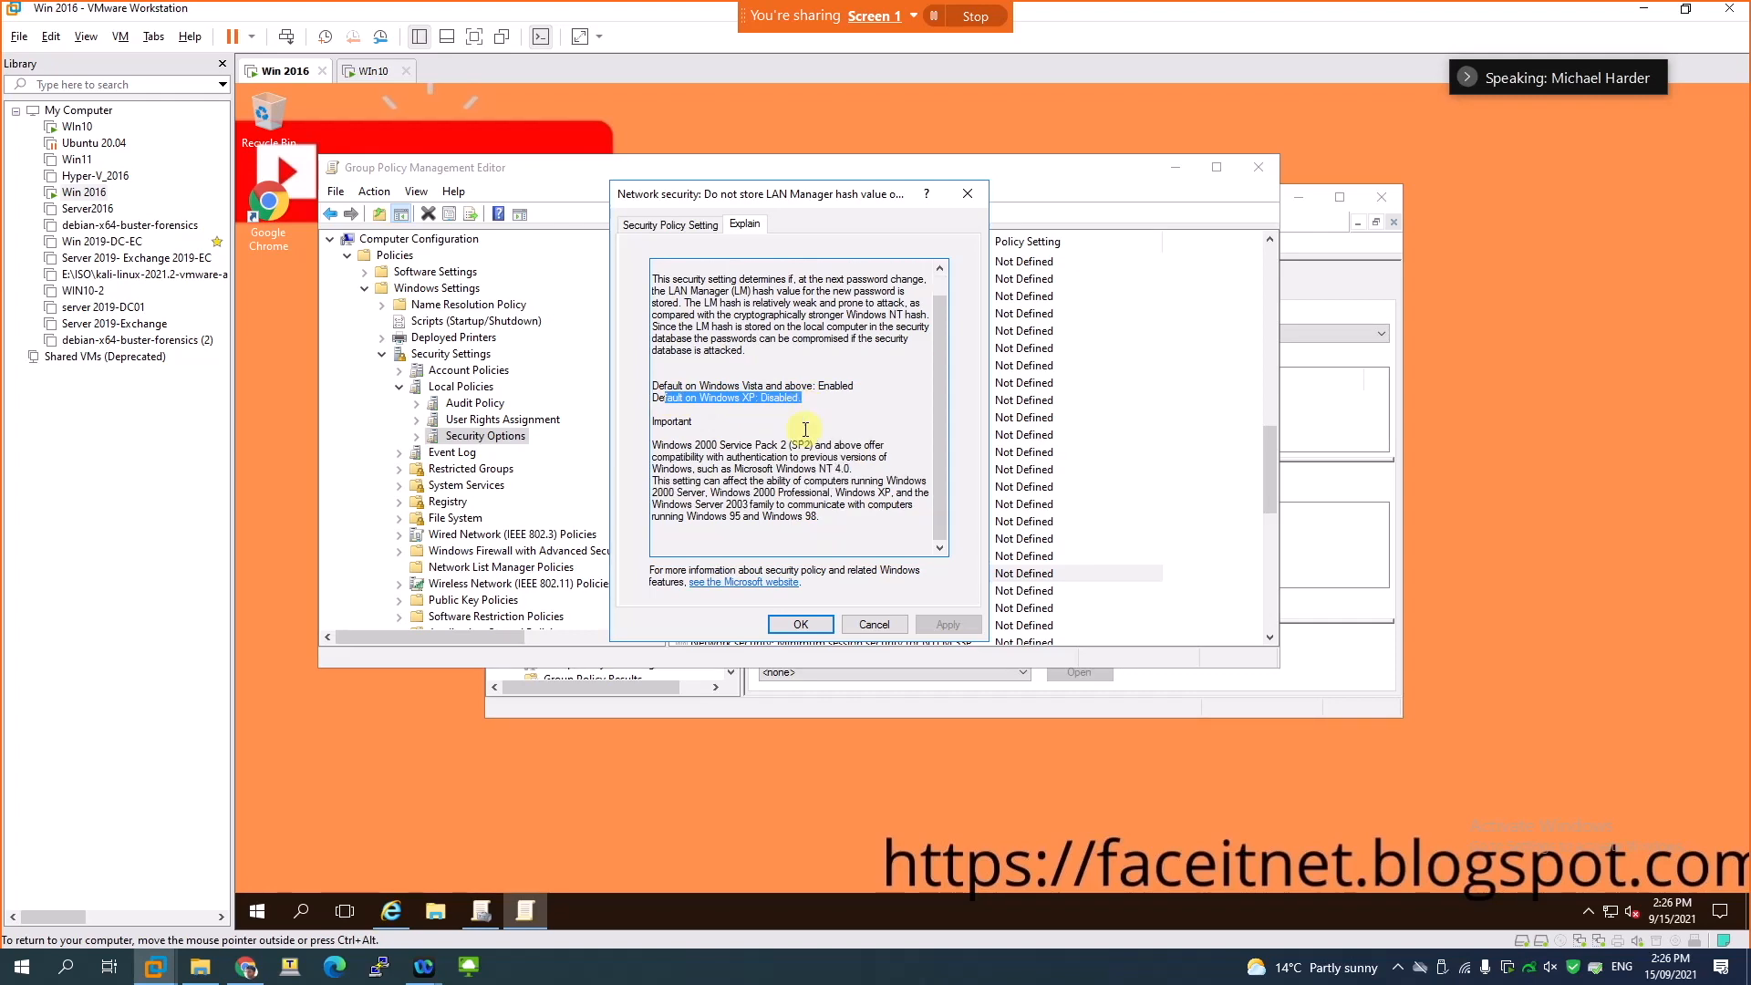
click(801, 624)
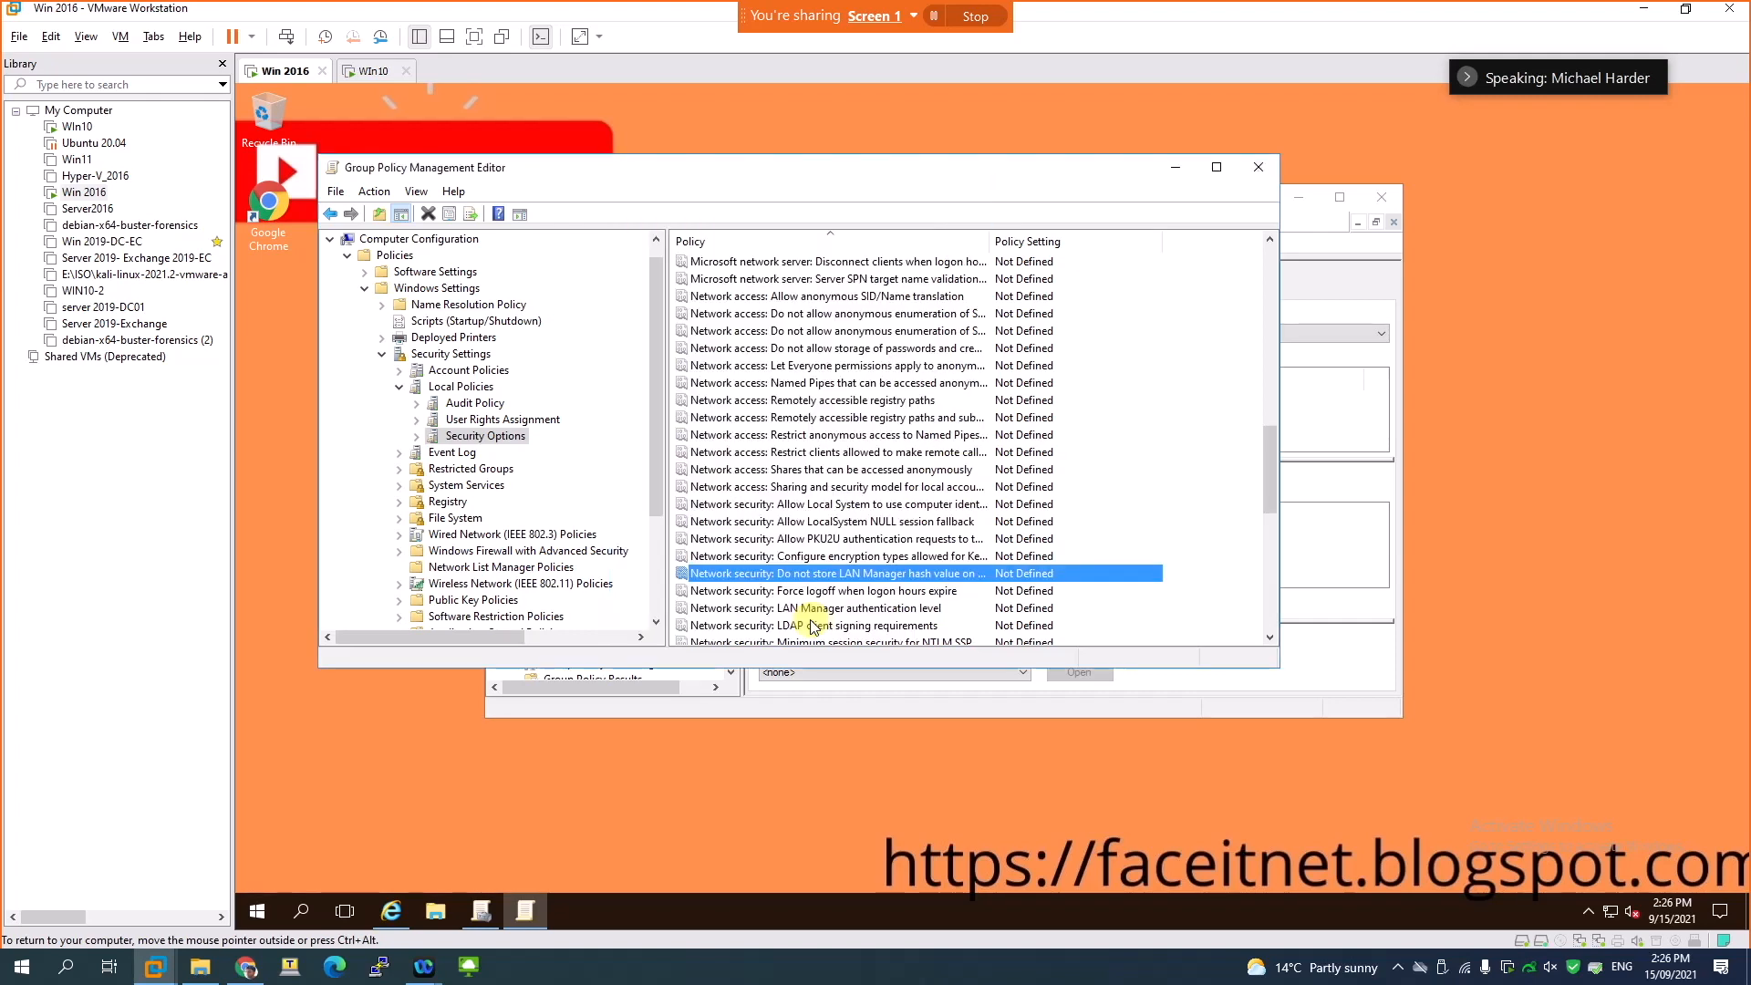
- Define the "Do not store LAN Manager hash value on next password change" policy as Enabled, apply it and close the policy editor
double_click(746, 575)
click(635, 293)
click(686, 316)
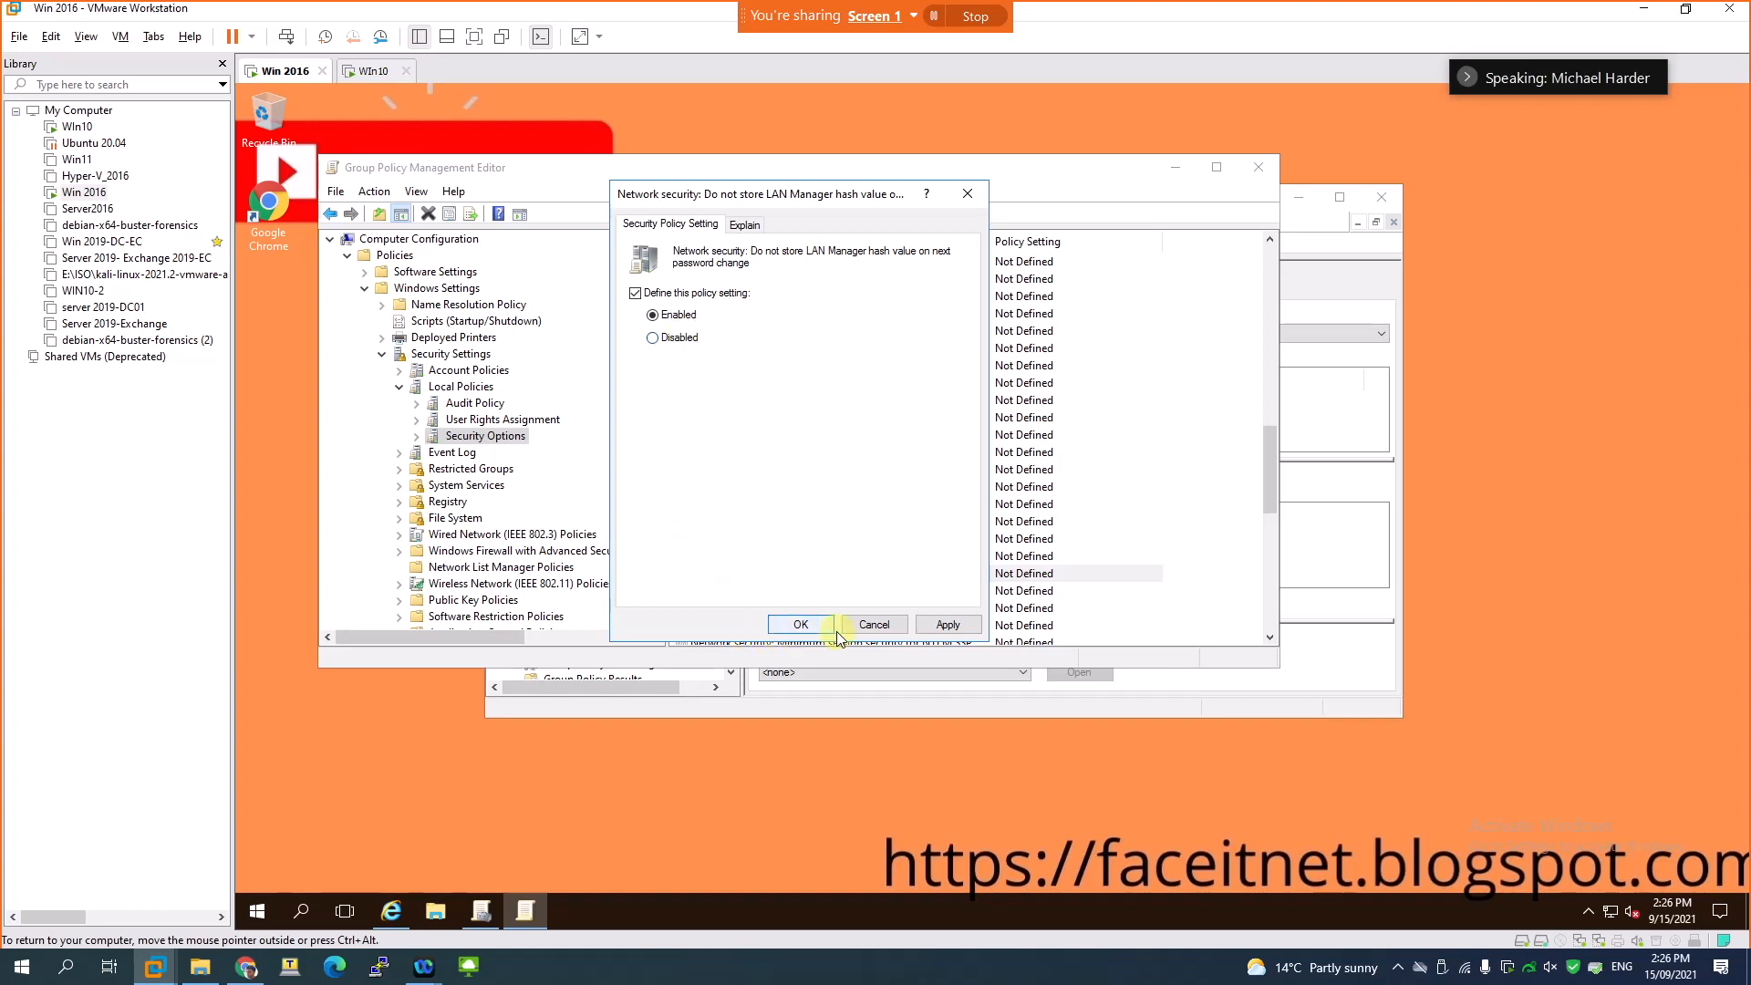
click(932, 625)
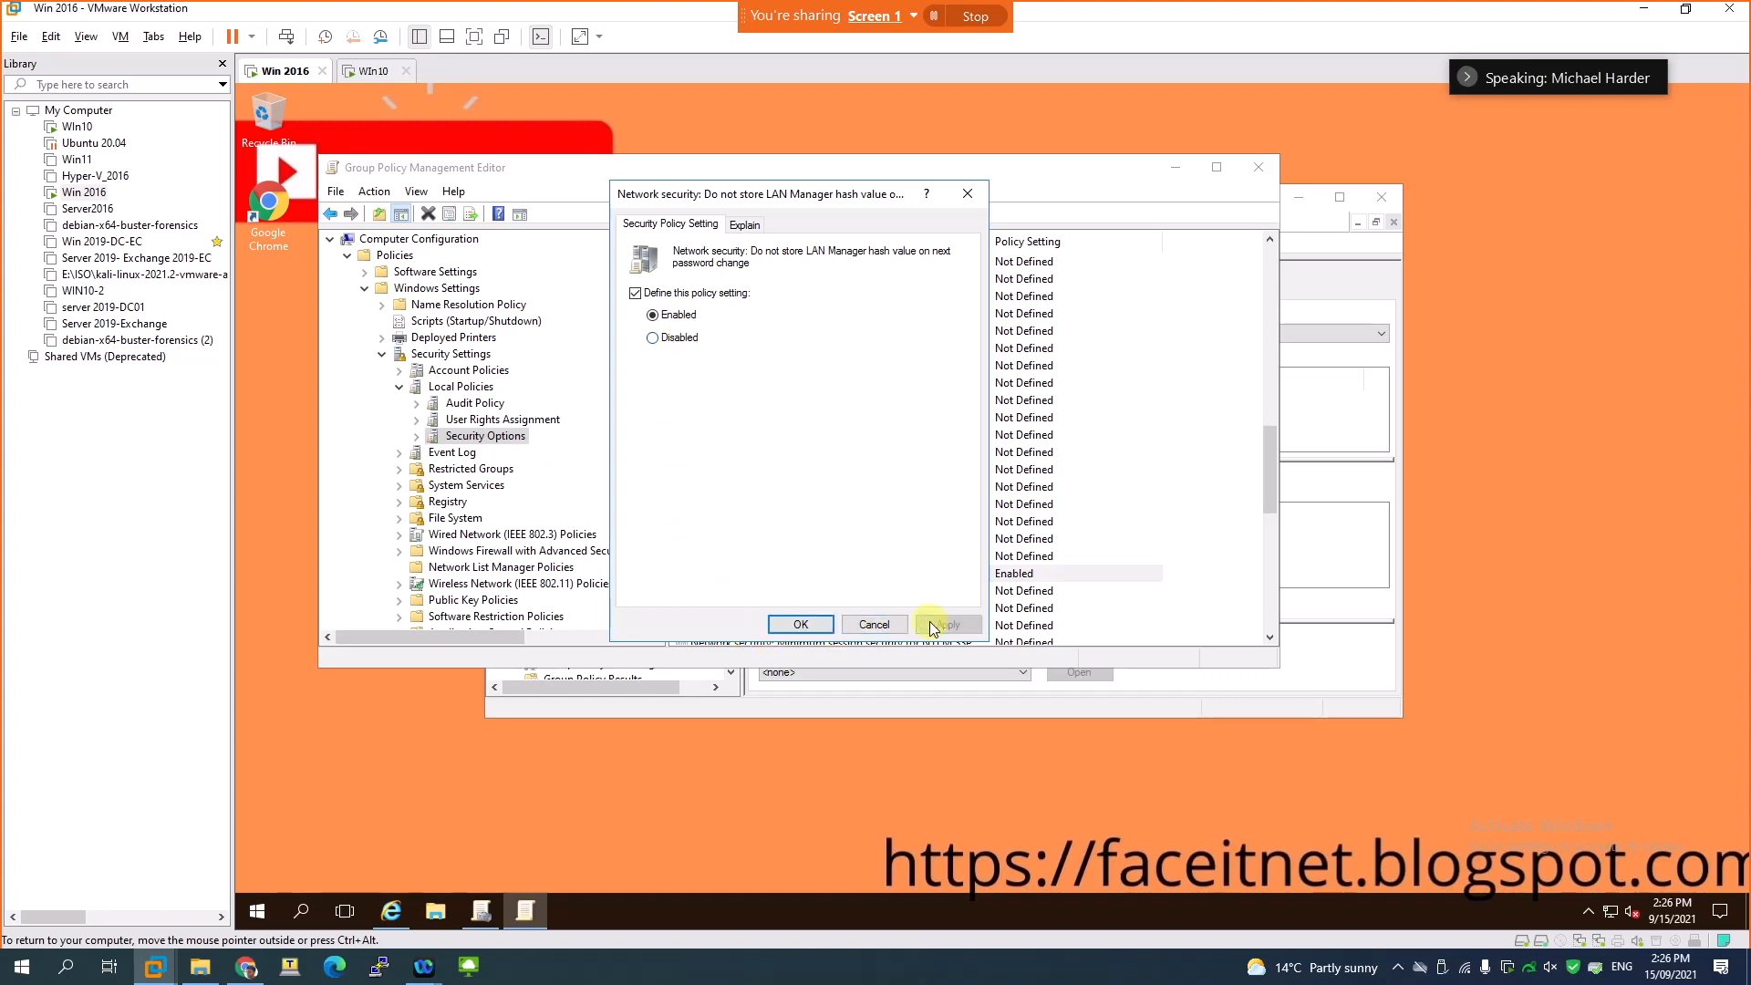
click(796, 625)
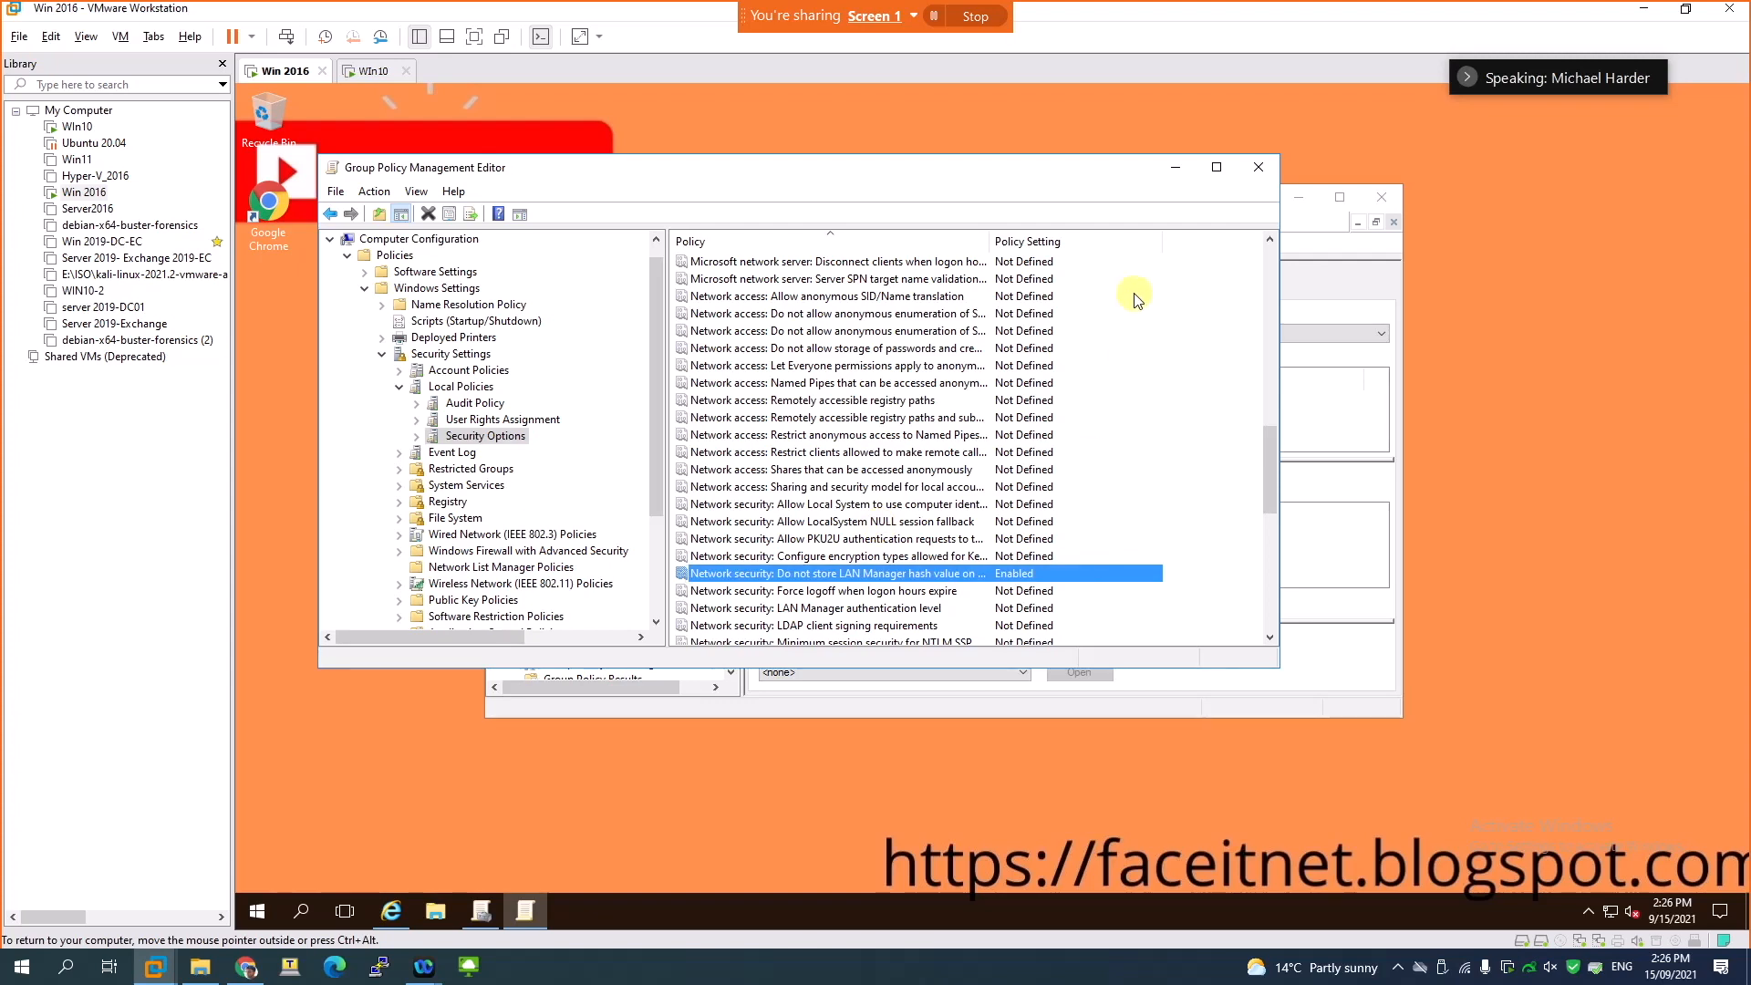
click(1258, 166)
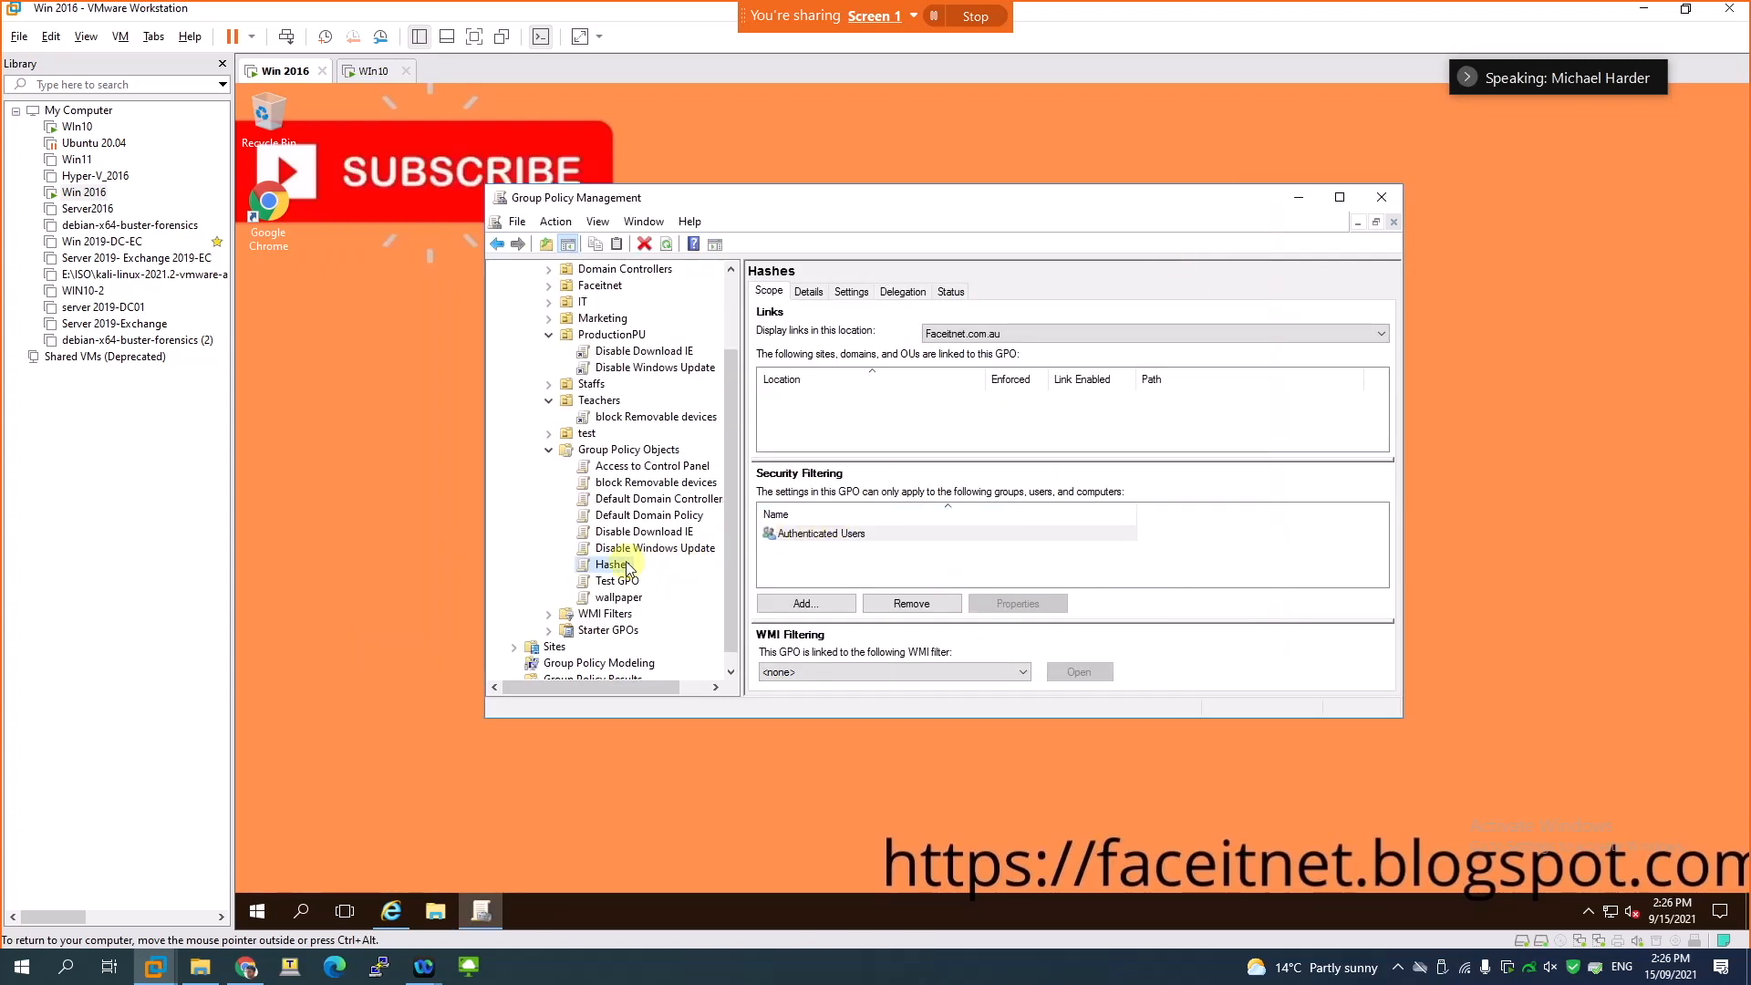